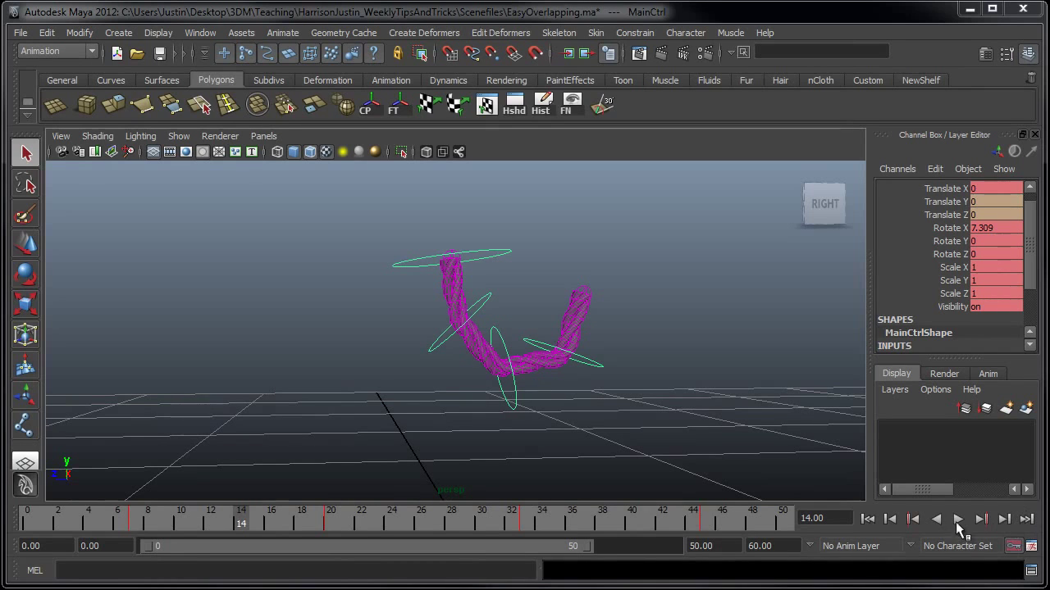
Play back the finished rope swing, stop it, and return to frame 0
click(958, 520)
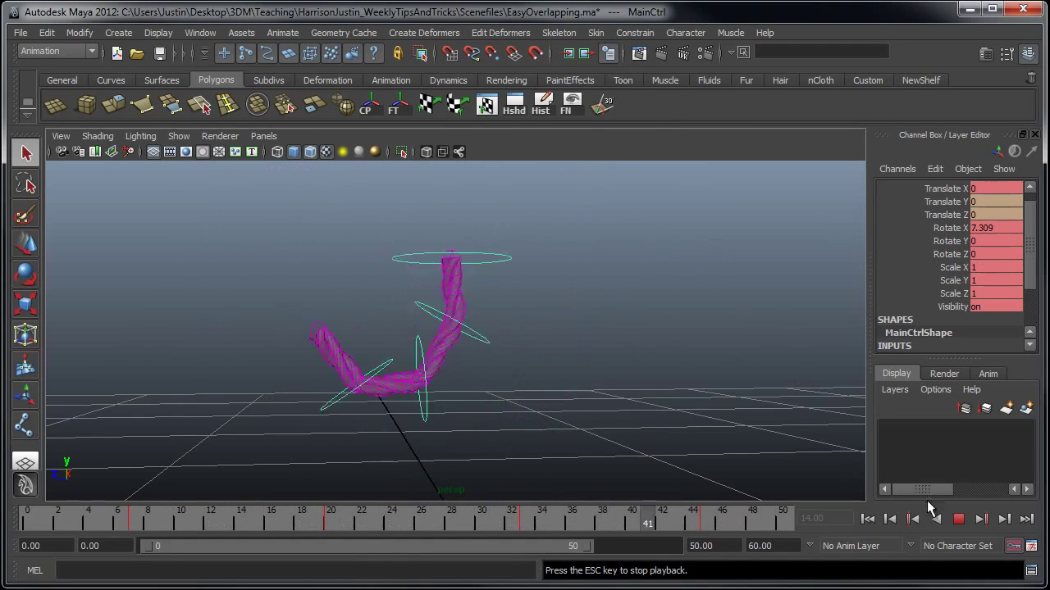
click(958, 520)
drag(125, 517, 27, 517)
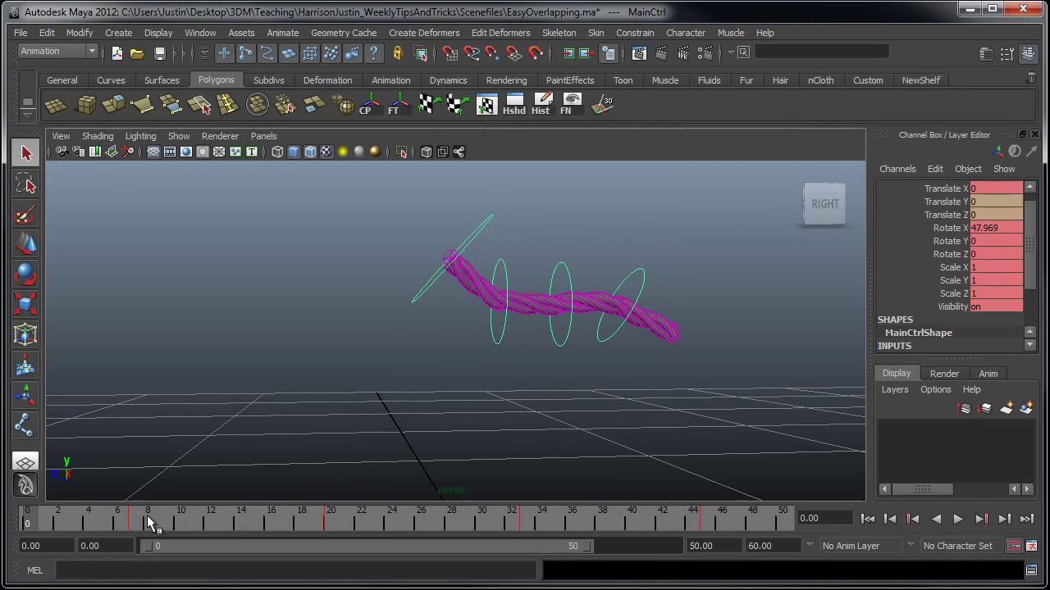
Check the second joint control's poses at frames 0, 50 and 25, and play back its swing
click(133, 518)
drag(490, 276, 489, 278)
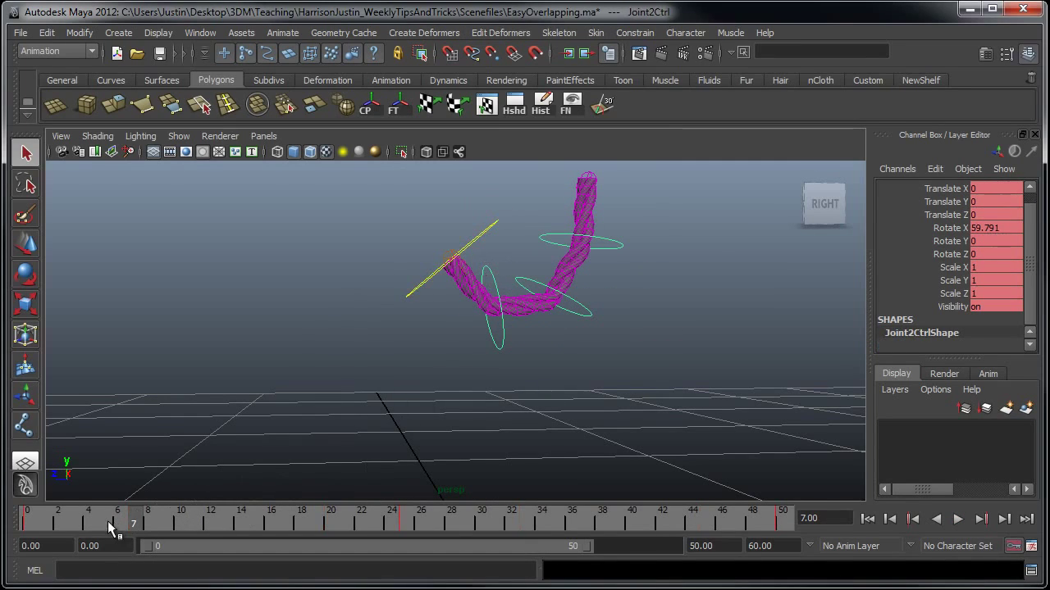
click(27, 520)
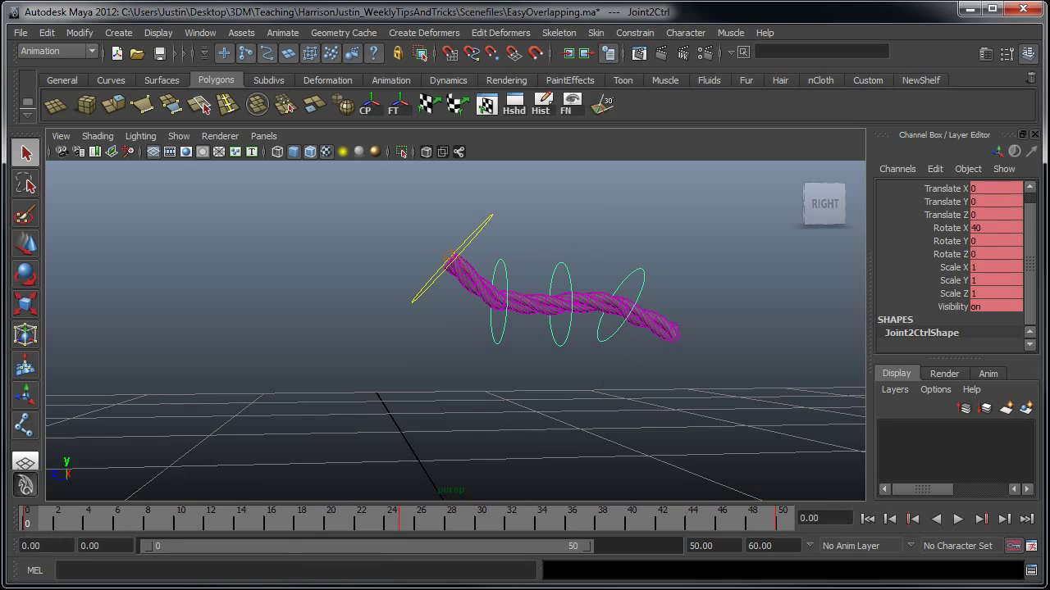
click(783, 518)
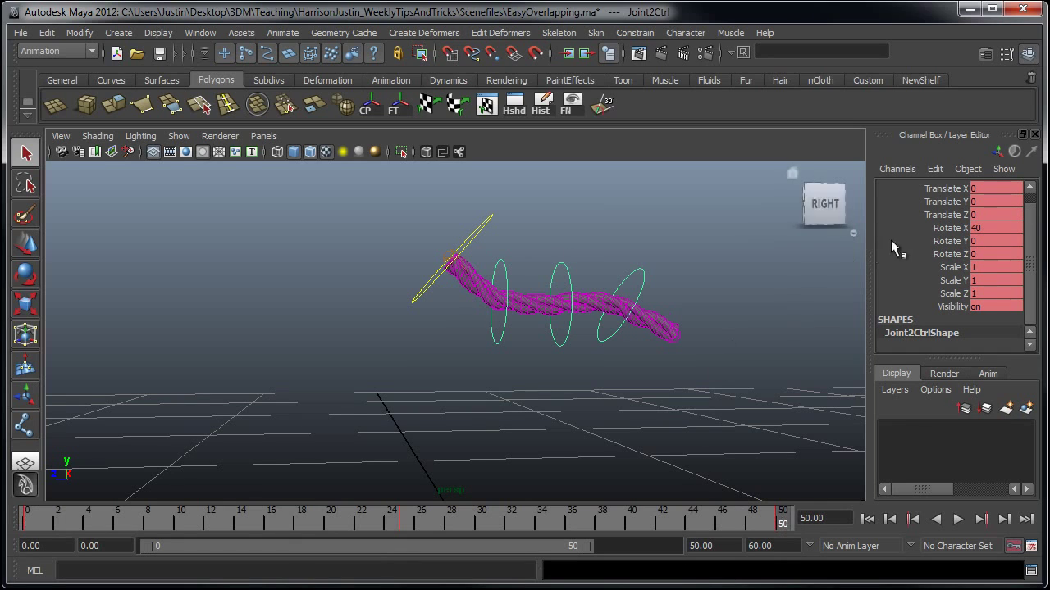
click(408, 521)
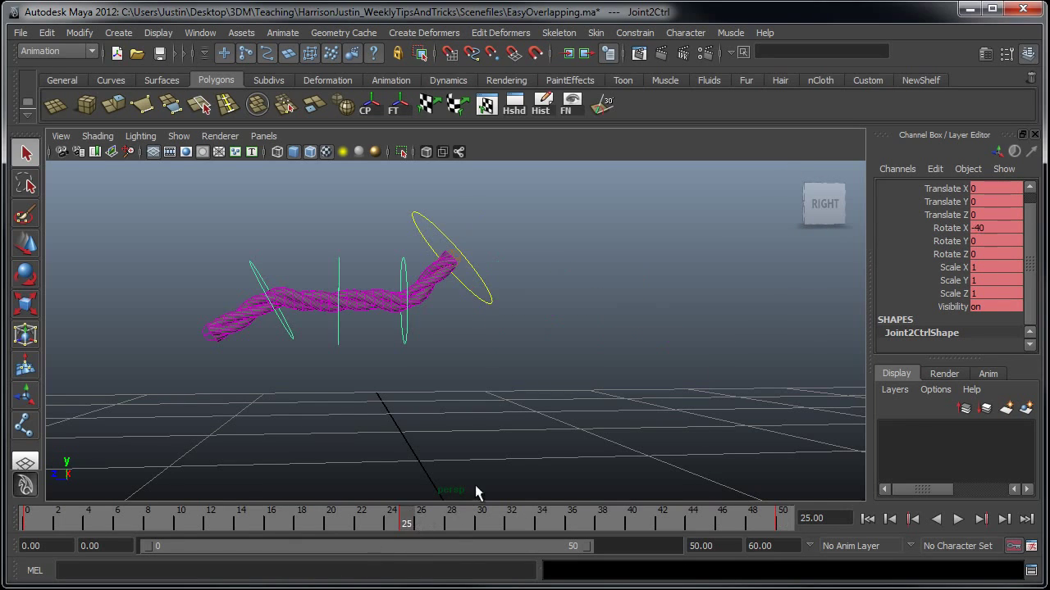
key(alt+v)
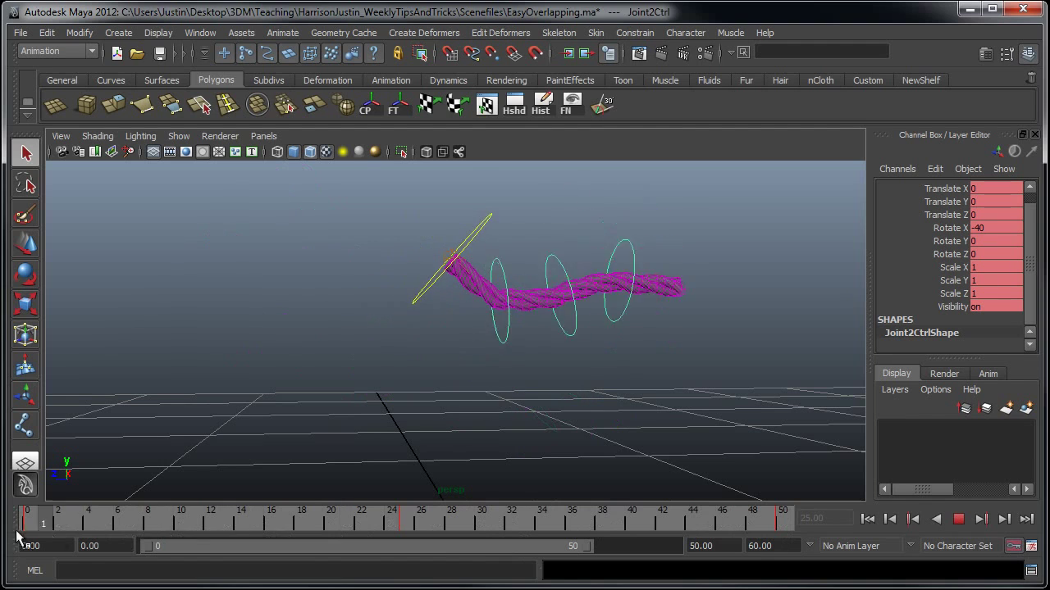
key(alt+shift+v)
click(959, 519)
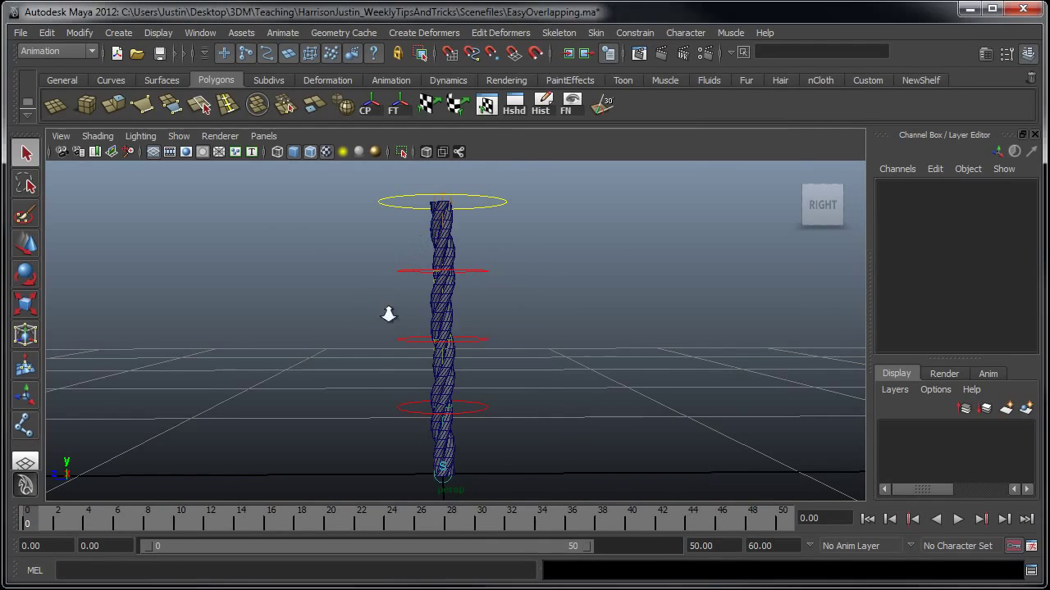
Select the rope mesh and examine its three twisted strands up close from above
alt+right_drag(386, 312, 564, 295)
alt+middle_drag(497, 417, 590, 436)
alt+right_drag(590, 436, 532, 303)
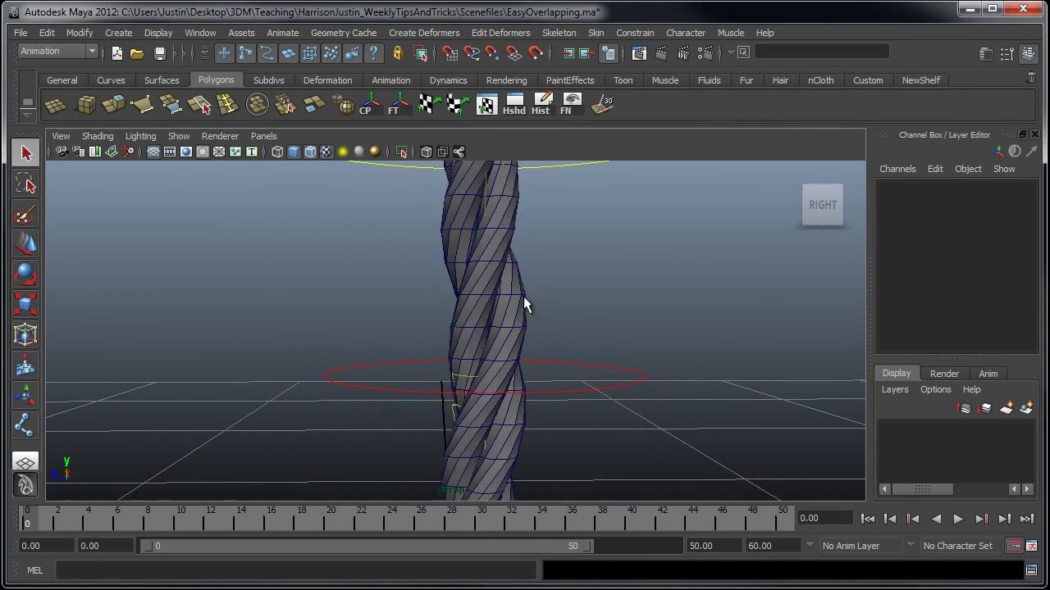
click(523, 296)
alt+right_drag(436, 300, 522, 220)
alt+drag(448, 278, 507, 382)
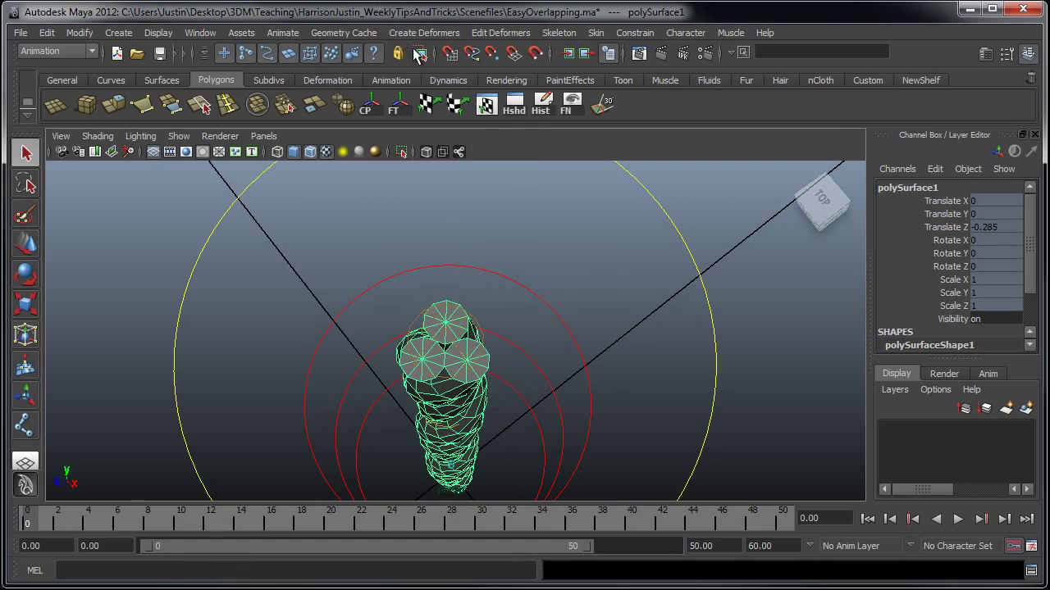
Look up the nonlinear Twist deformer for the rope mesh, deselect the mesh, and return to a full side view
click(412, 36)
mouse_move(514, 141)
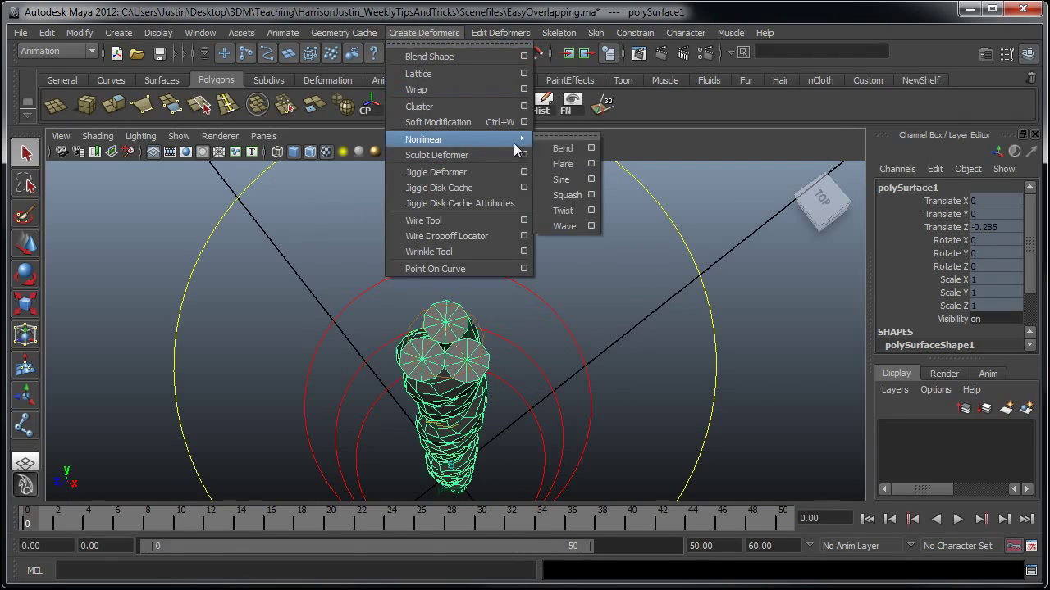
click(572, 214)
alt+drag(500, 391, 627, 400)
click(647, 405)
alt+middle_drag(562, 334, 589, 215)
alt+right_drag(588, 215, 499, 373)
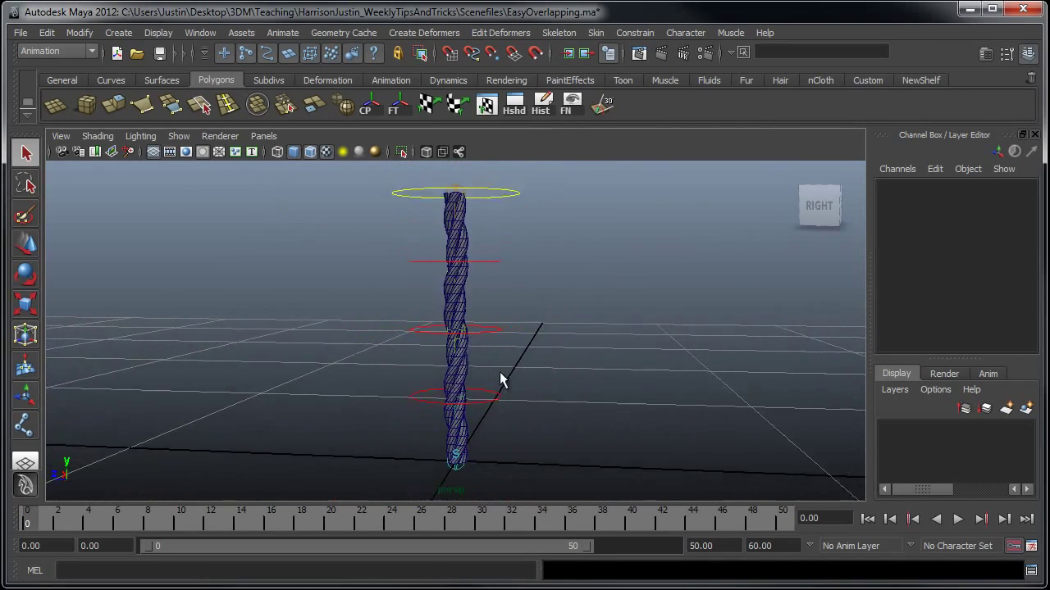
alt+middle_drag(499, 373, 495, 384)
mouse_move(496, 392)
alt+mouse_down()
mouse_move(506, 380)
mouse_move(513, 389)
alt+mouse_up()
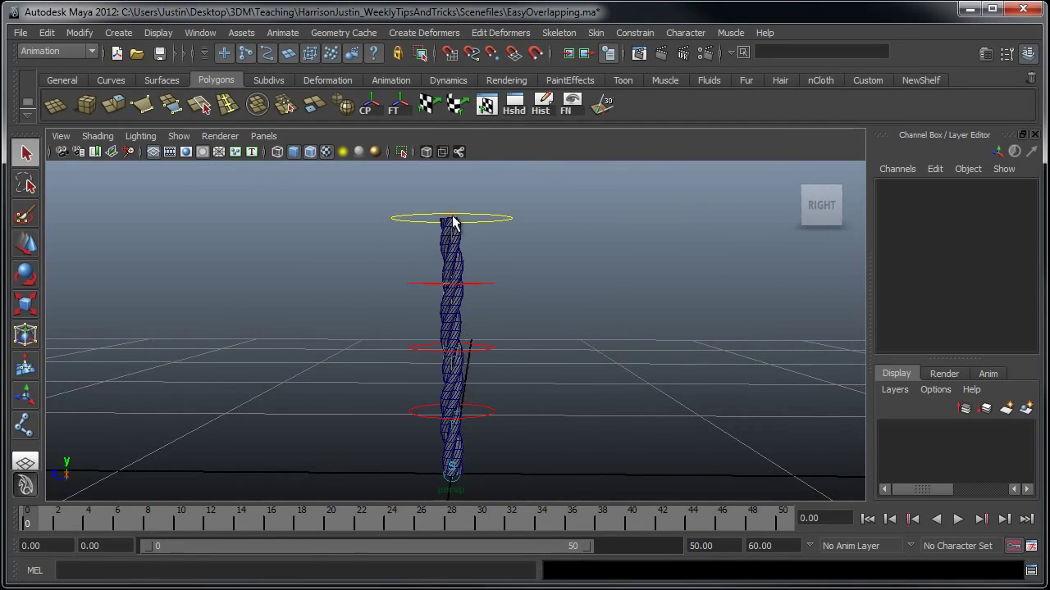
Hide polygons in the viewport and select all the control curves along the exposed joint chain
click(179, 136)
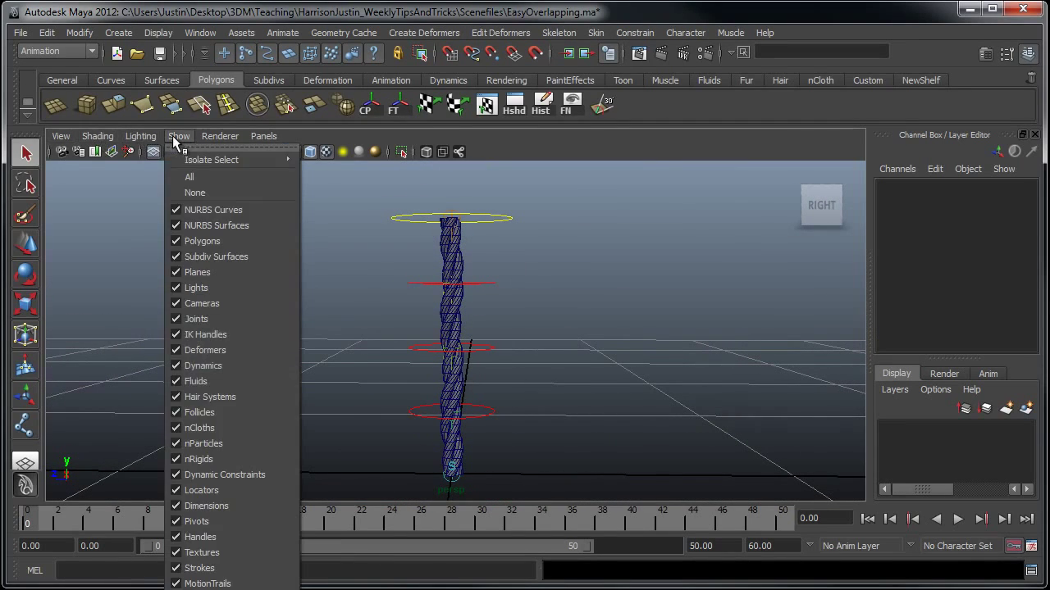
click(210, 237)
alt+drag(265, 307, 400, 301)
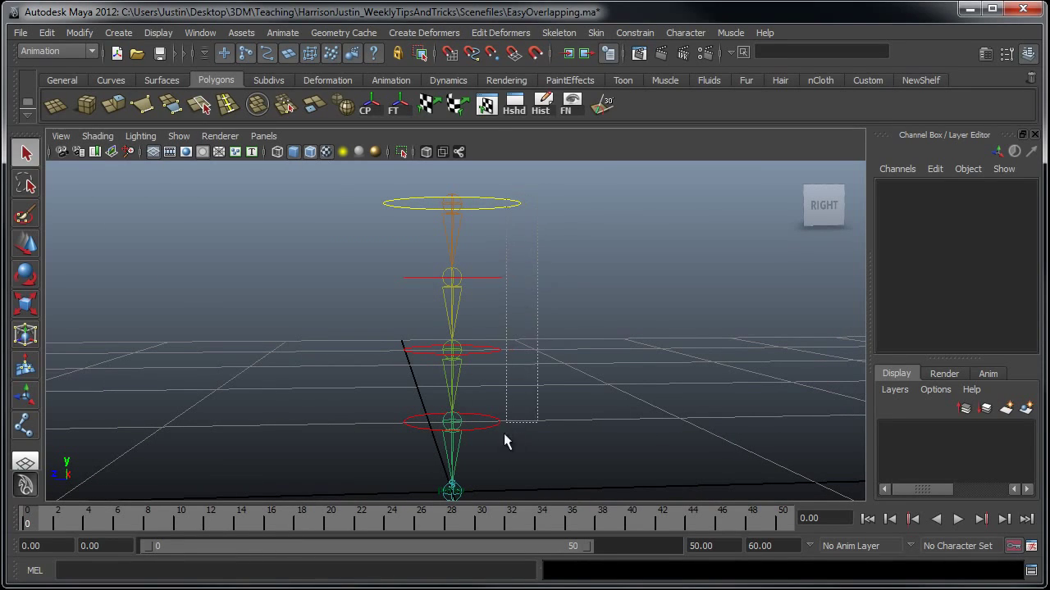
drag(506, 442, 498, 435)
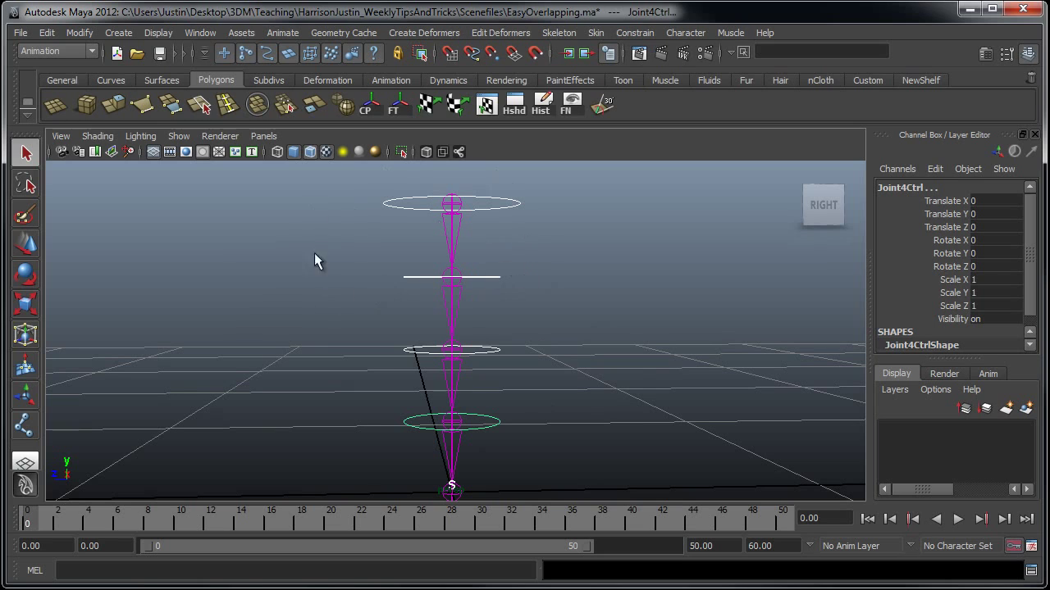
Show polygons in the viewport again and deselect the rope controls
click(178, 136)
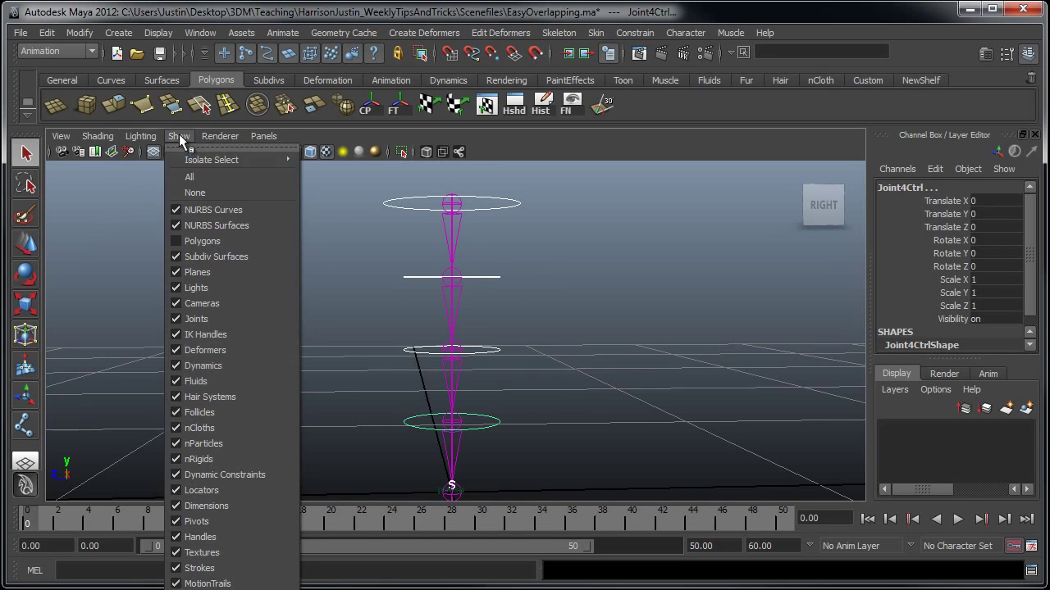
click(211, 245)
scroll(396, 319, down, 2)
alt+drag(396, 319, 552, 299)
click(552, 299)
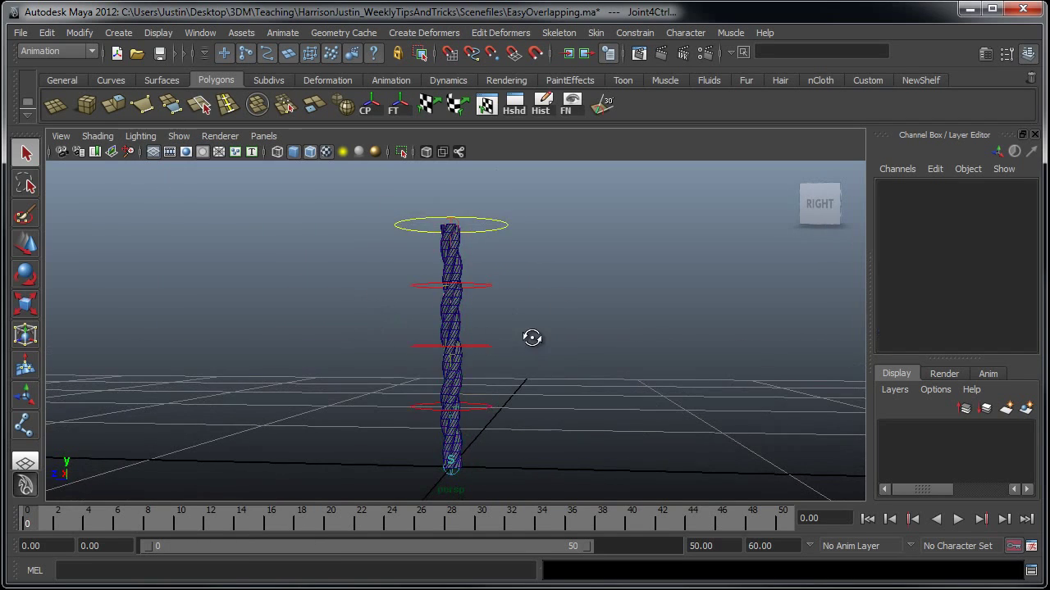
alt+drag(532, 337, 536, 338)
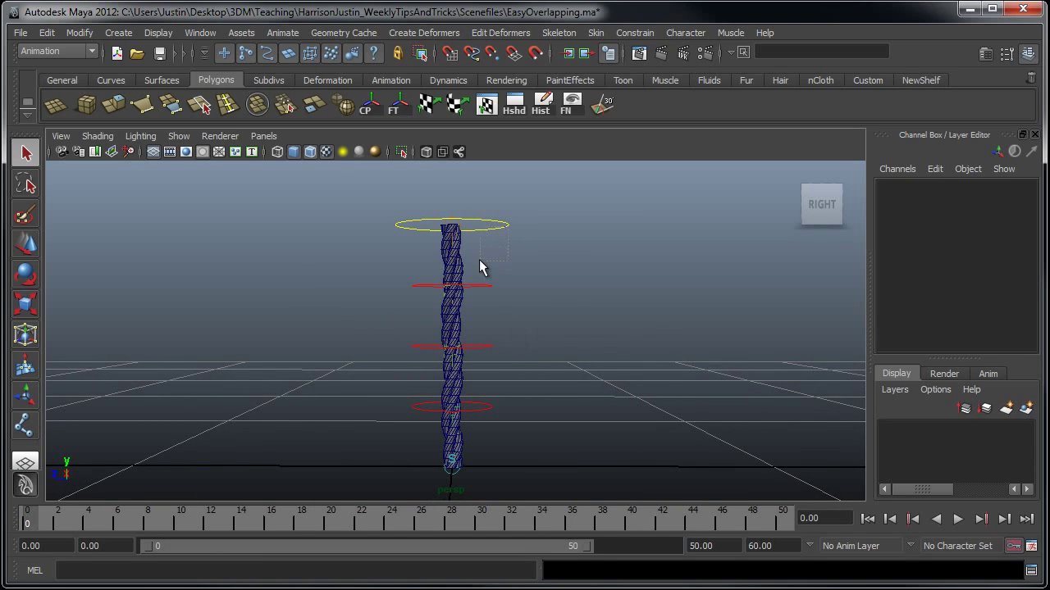
Select all four rope controls and rotate them together about 36 degrees around X
drag(479, 261, 484, 261)
alt+middle_drag(596, 296, 585, 296)
drag(549, 262, 468, 407)
key(e)
alt+drag(537, 429, 513, 347)
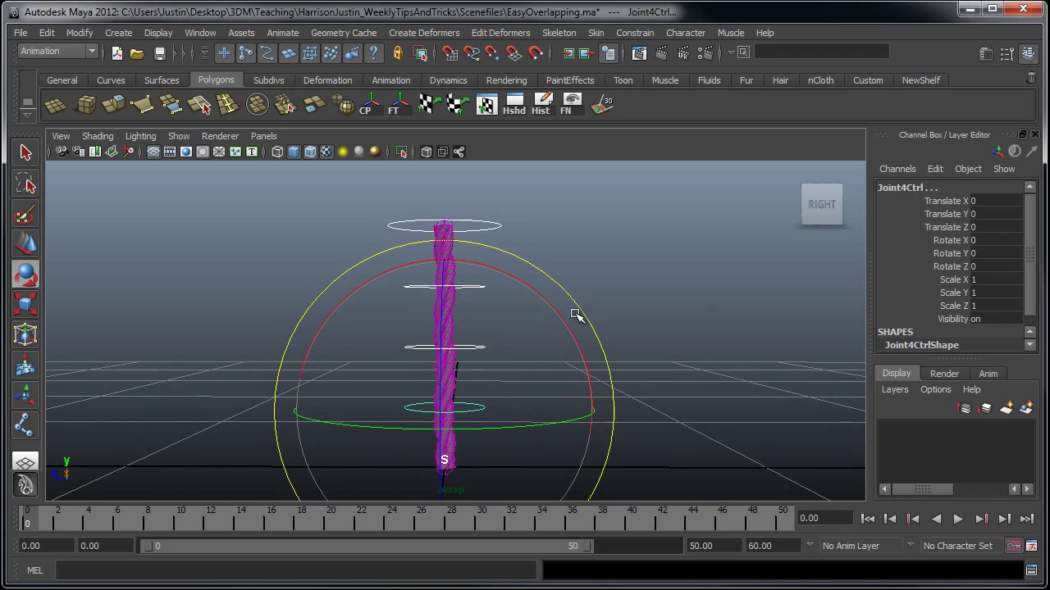
drag(576, 341, 543, 304)
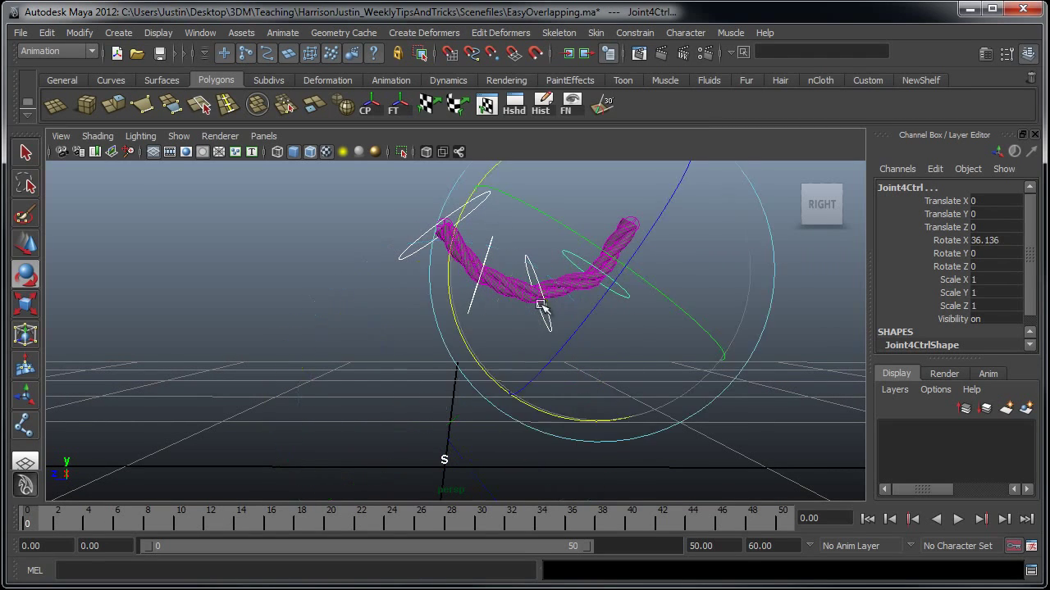
Set the main control's Rotate X to 30 and deselect it
click(804, 406)
click(491, 201)
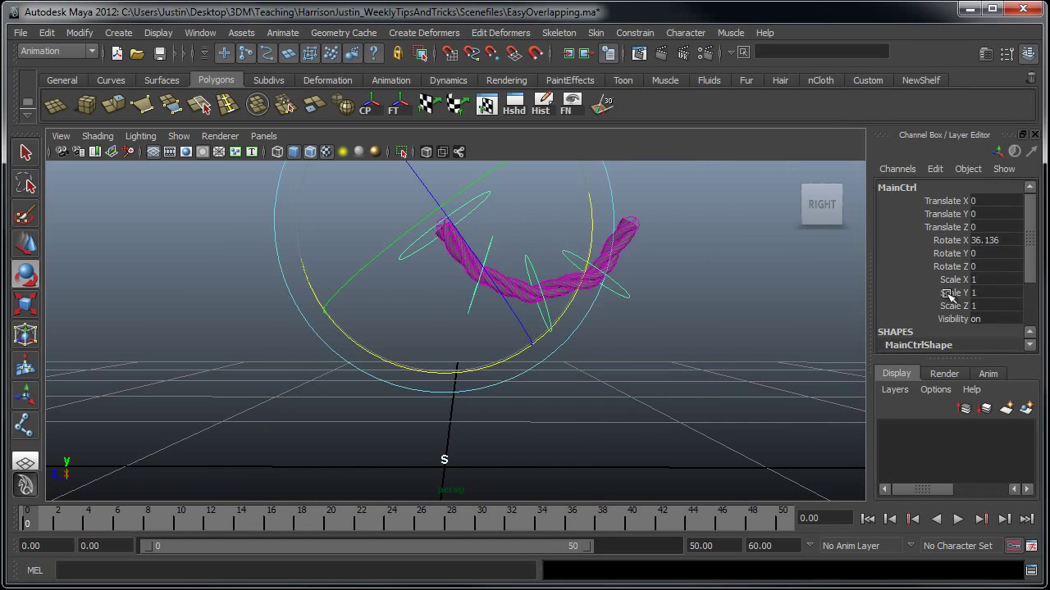
double_click(1006, 239)
key(Return)
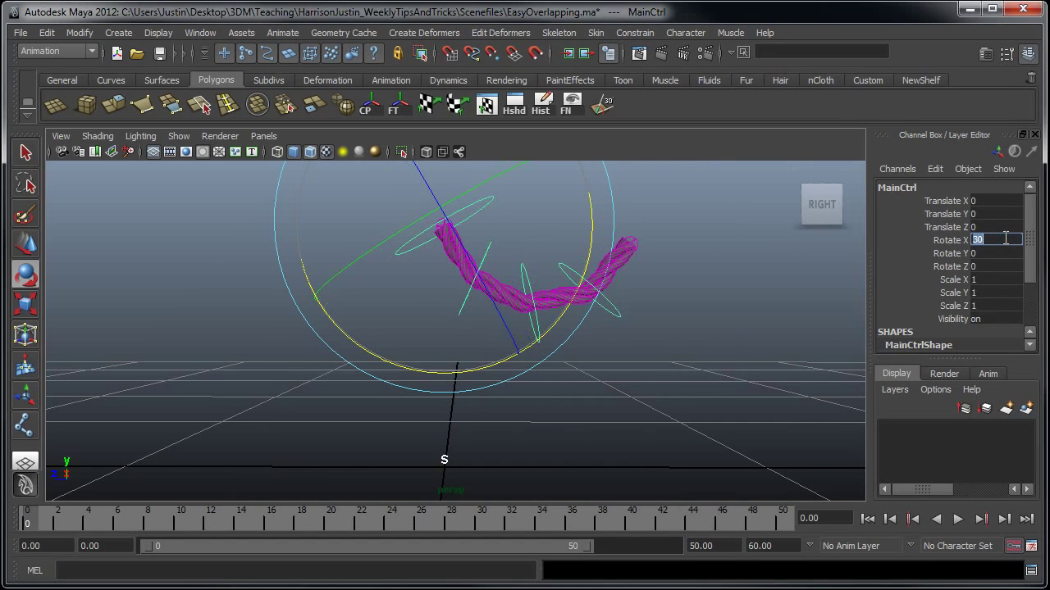
click(632, 351)
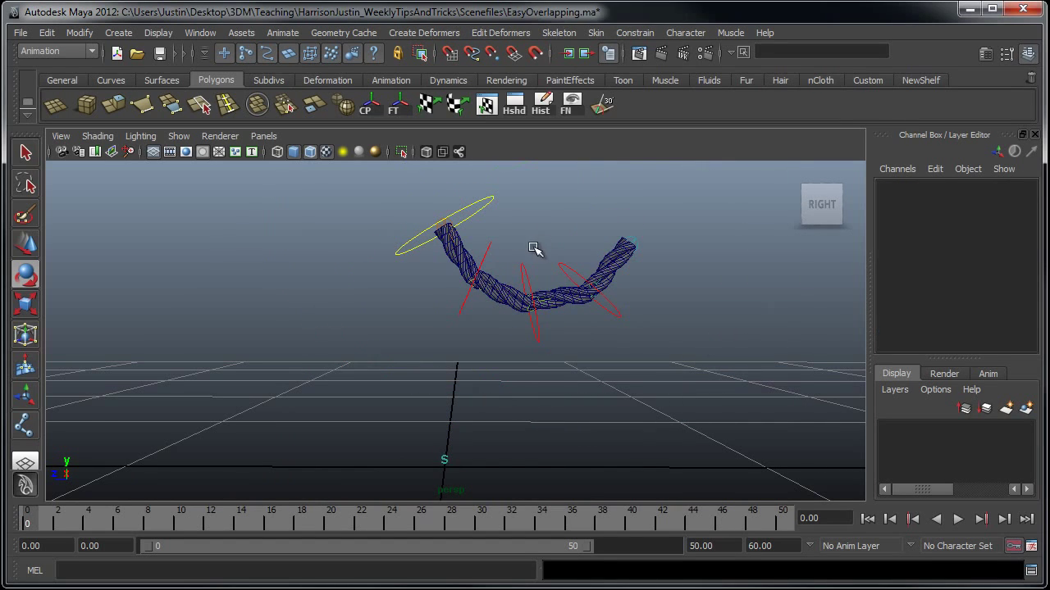
Select the three lower joint controls and set their Rotate X to 40
click(504, 281)
key(q)
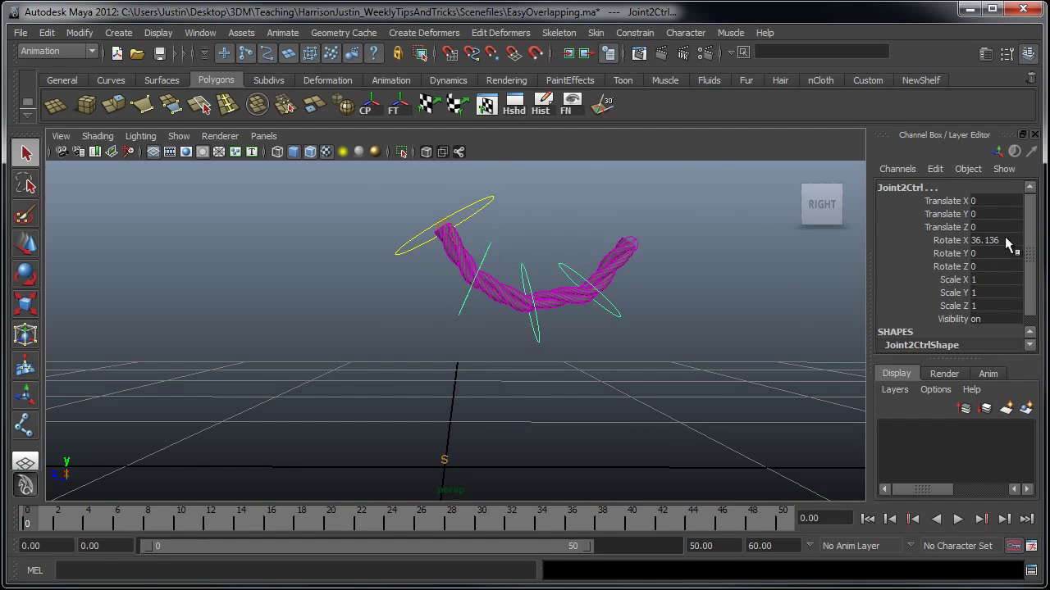
double_click(1005, 239)
text(40)
key(Return)
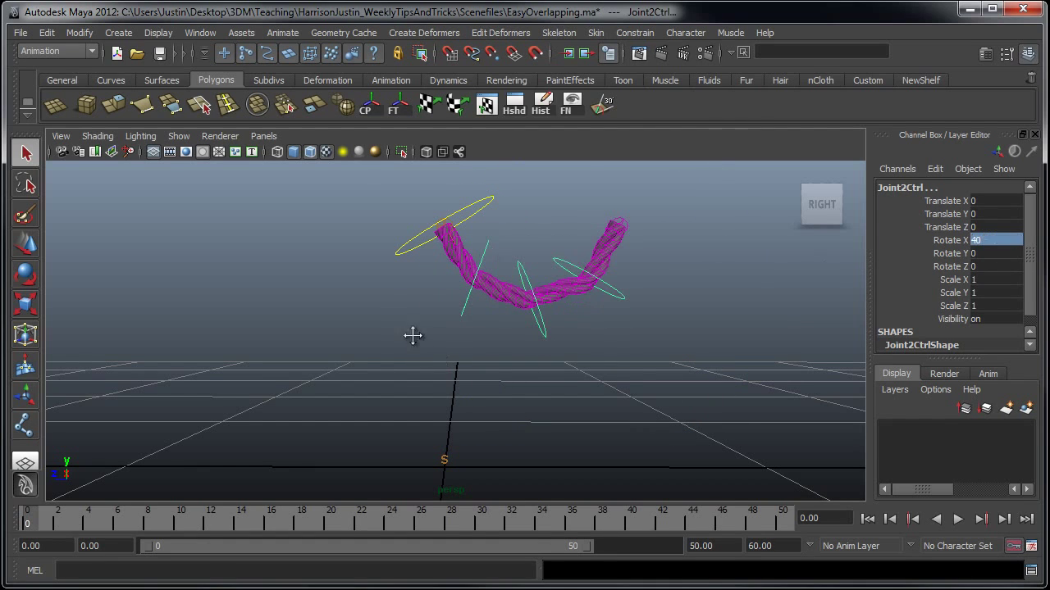
Add the main control to the selected joint controls and key all of them at frame 0
alt+drag(413, 336, 518, 260)
shift+click(482, 220)
alt+middle_drag(523, 229, 516, 236)
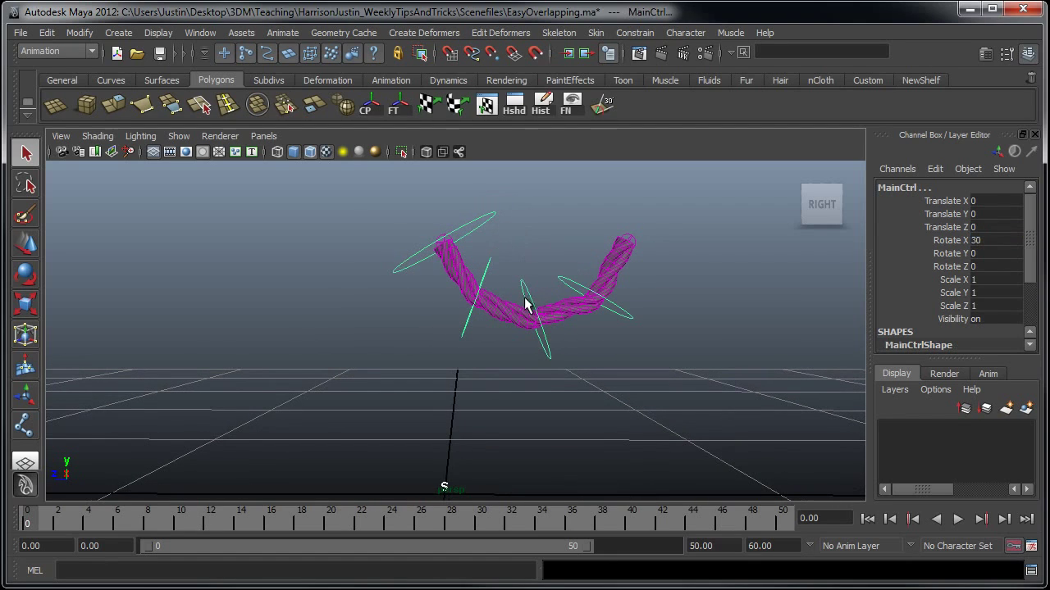
key(s)
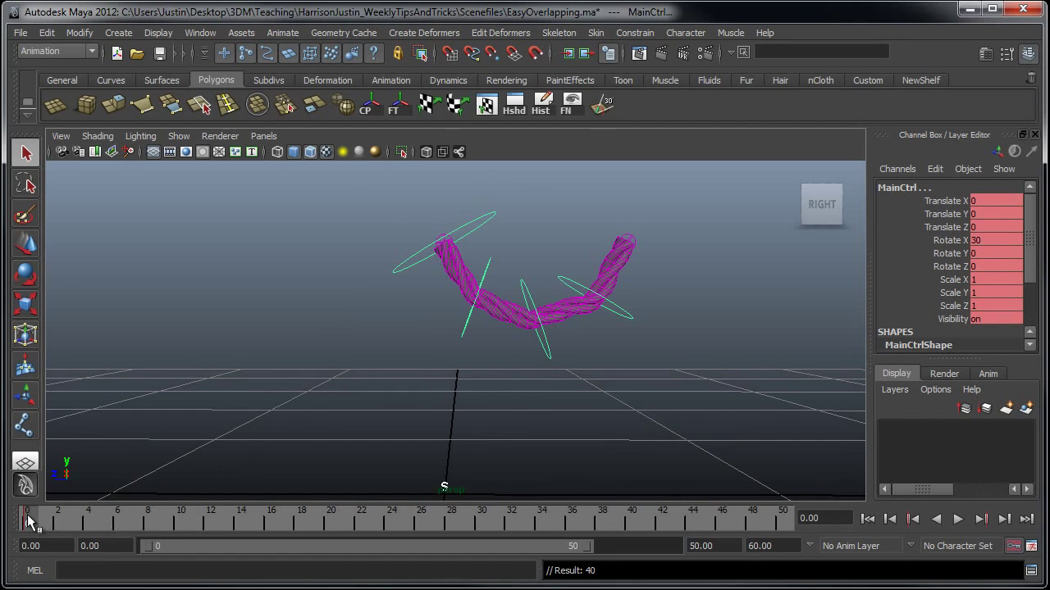
Key the same pose for all controls at frame 50 and start playback
drag(27, 521, 799, 522)
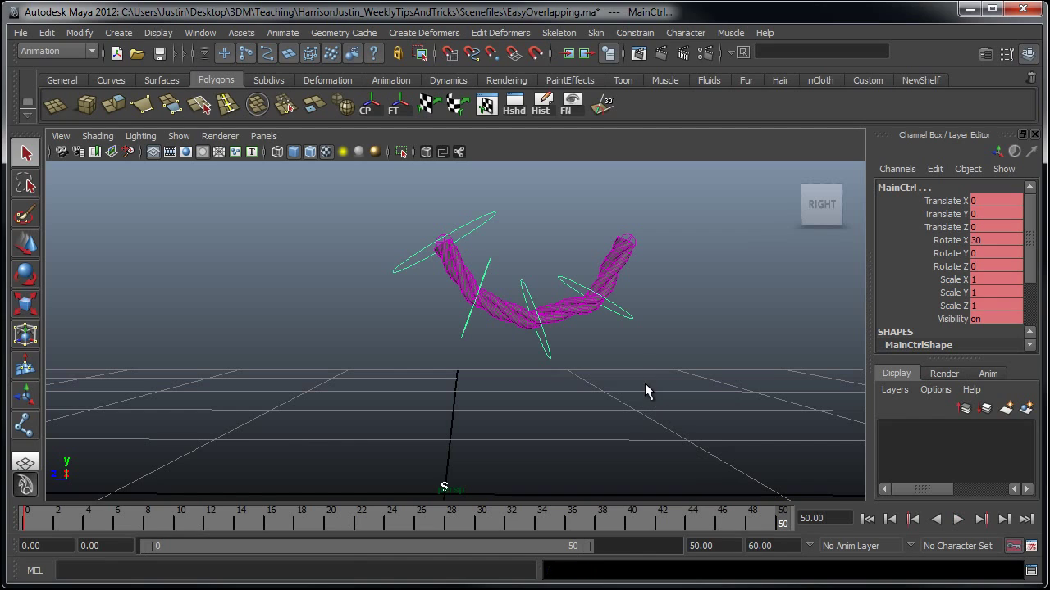
key(s)
key(alt+v)
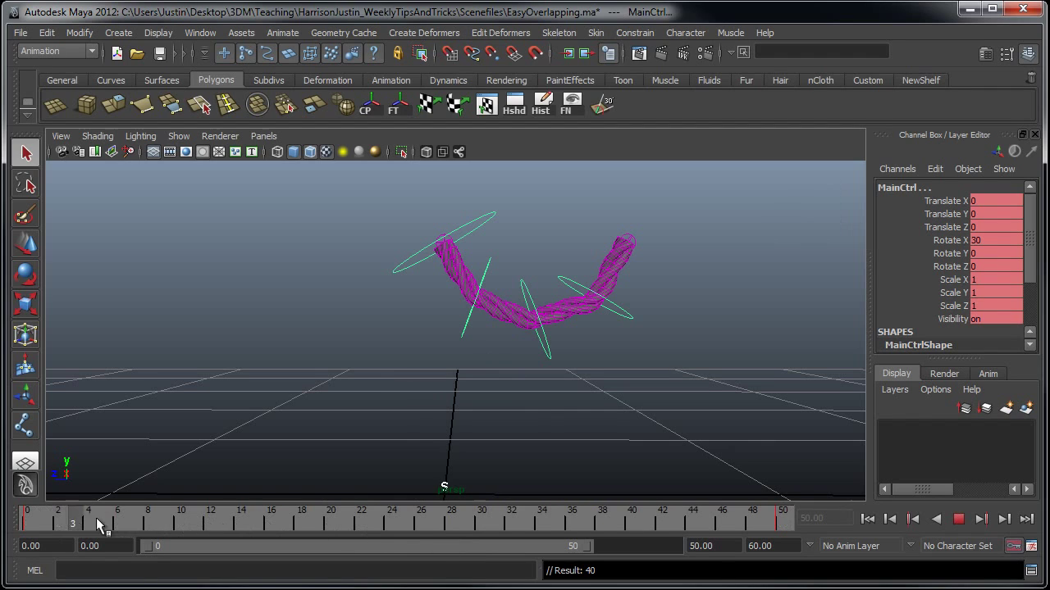
At frame 25, reverse the Rotate X of all selected controls to negative, with the main control at -30
drag(355, 523, 410, 533)
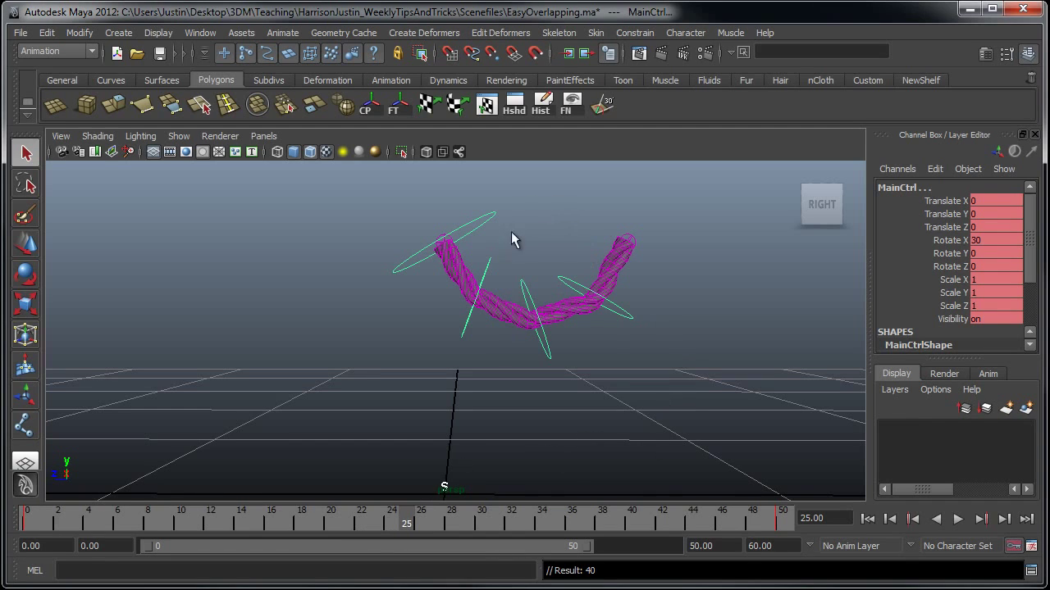
double_click(1002, 240)
key(Return)
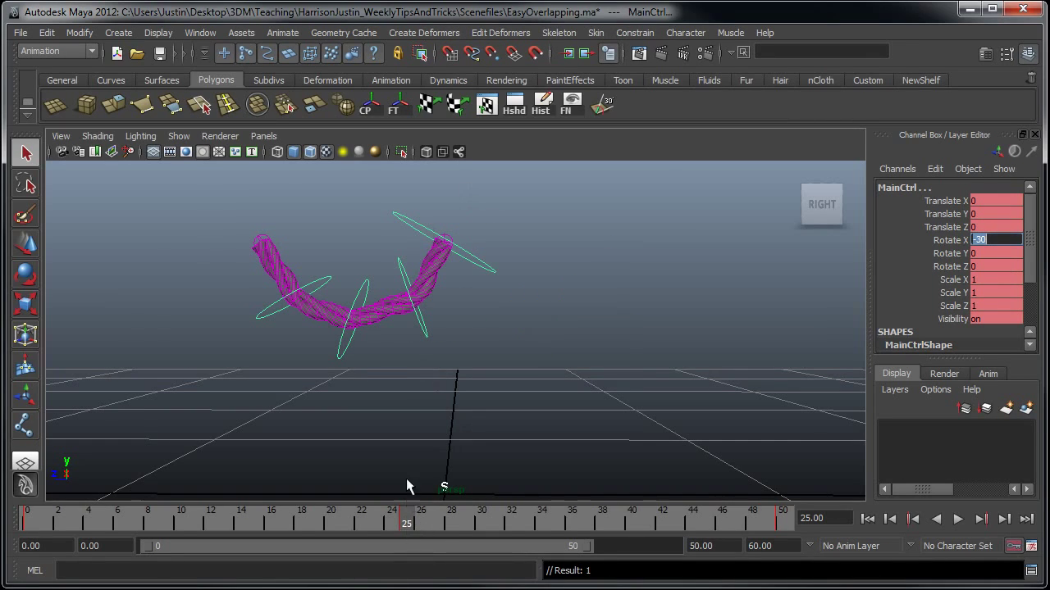
Play back the new rope swing from the start, stop it, and return to frame 0
click(37, 518)
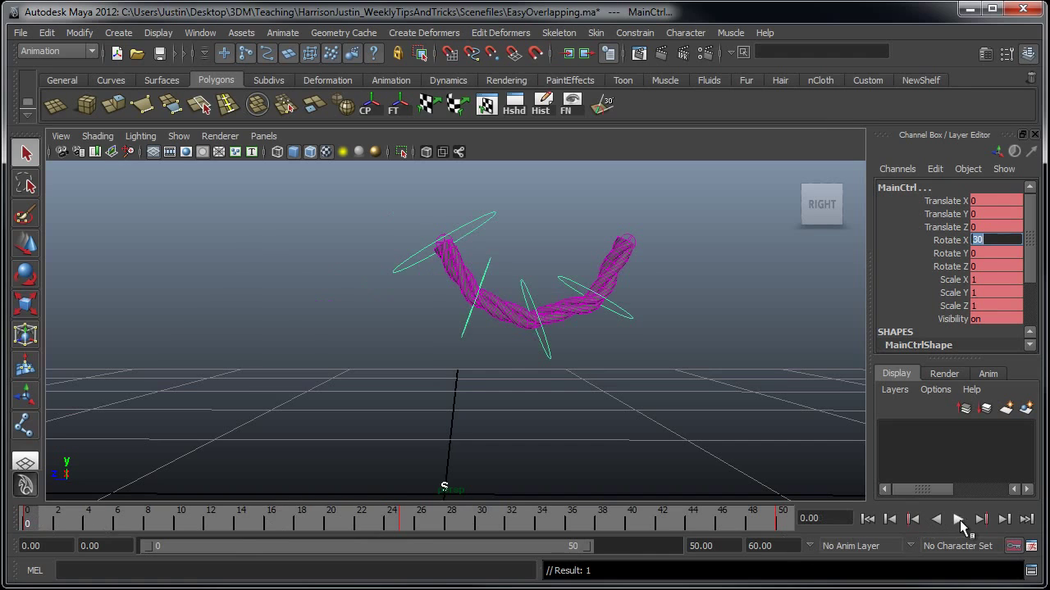
click(957, 519)
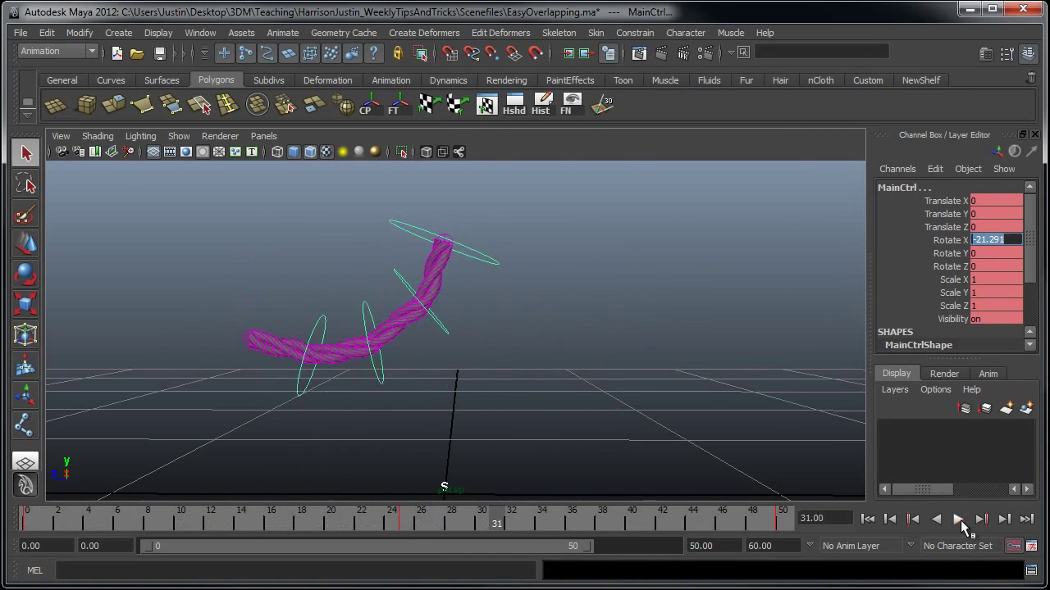
click(958, 519)
drag(497, 524, 23, 525)
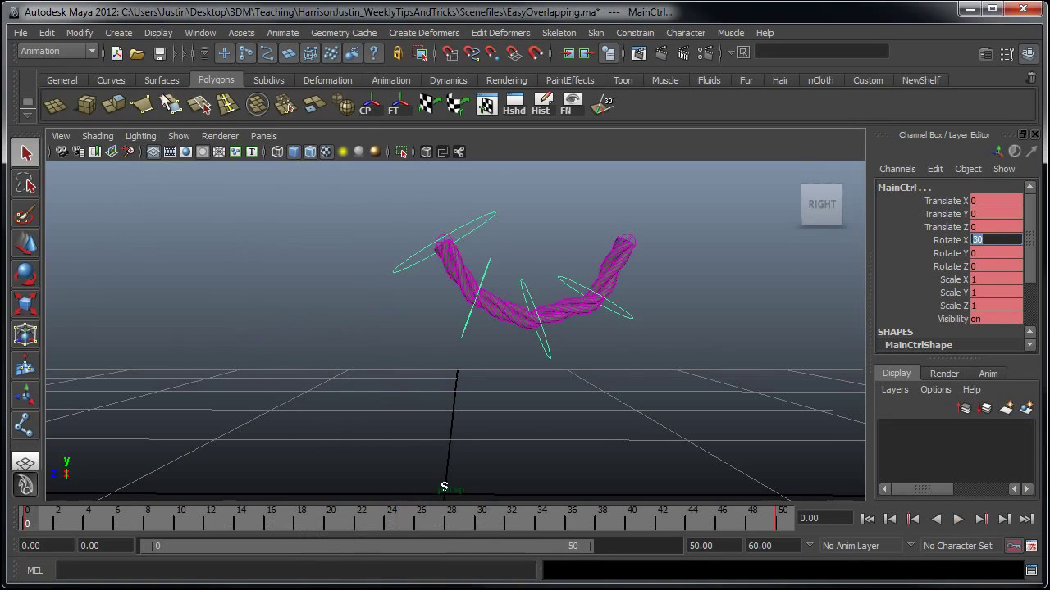
Open the Graph Editor, shrink and place it below the rope, and frame all curves of the selected controls
click(200, 34)
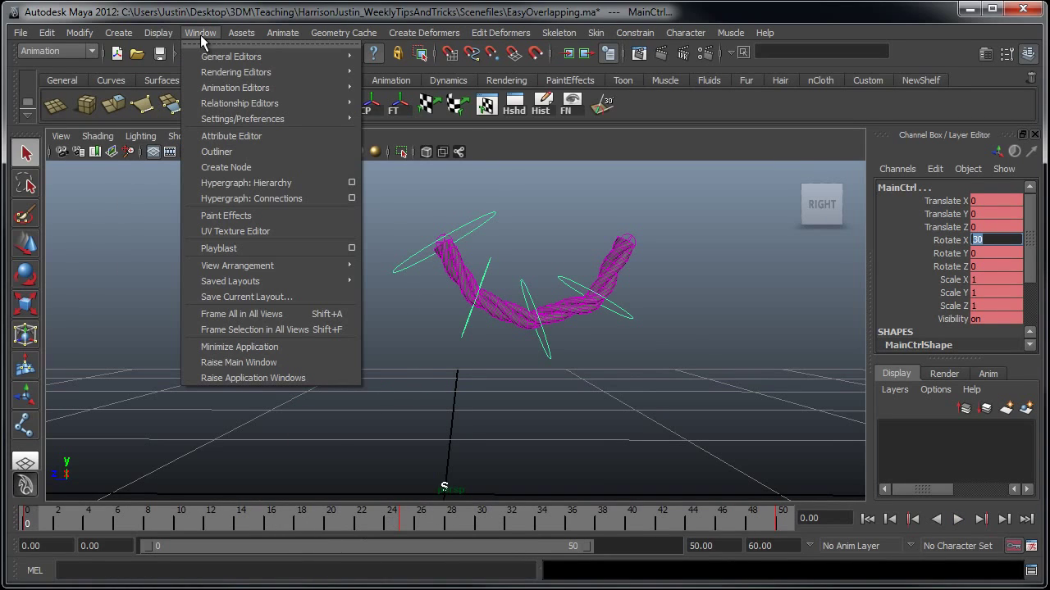
mouse_move(271, 92)
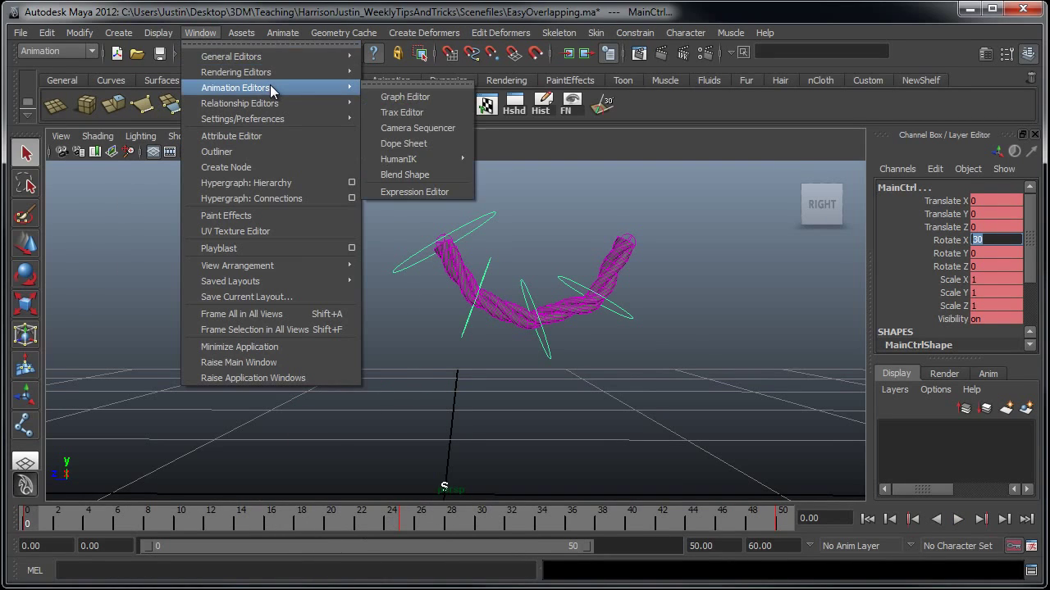
click(406, 97)
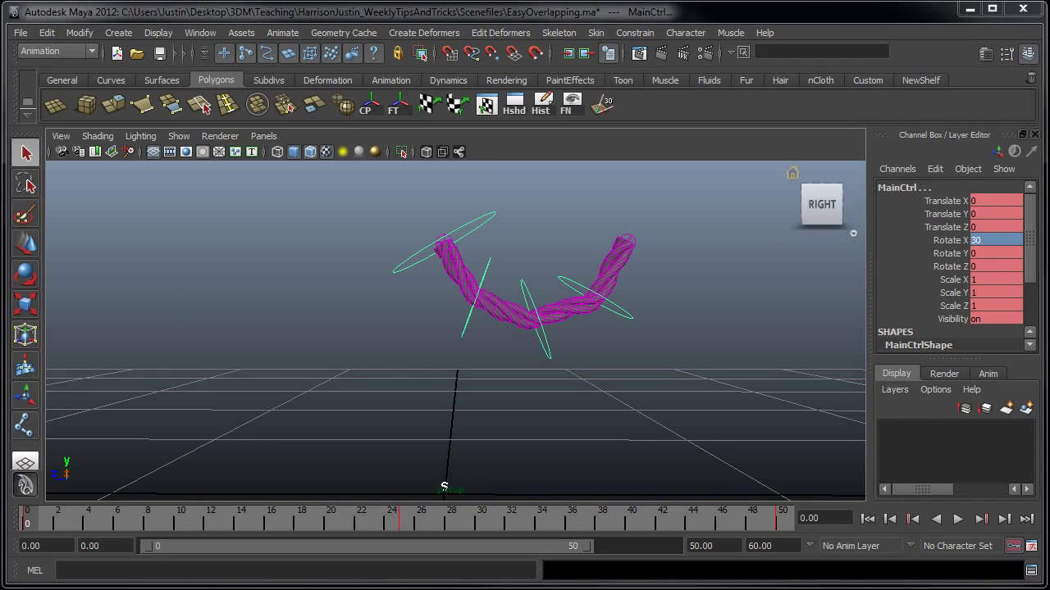
drag(733, 301, 204, 256)
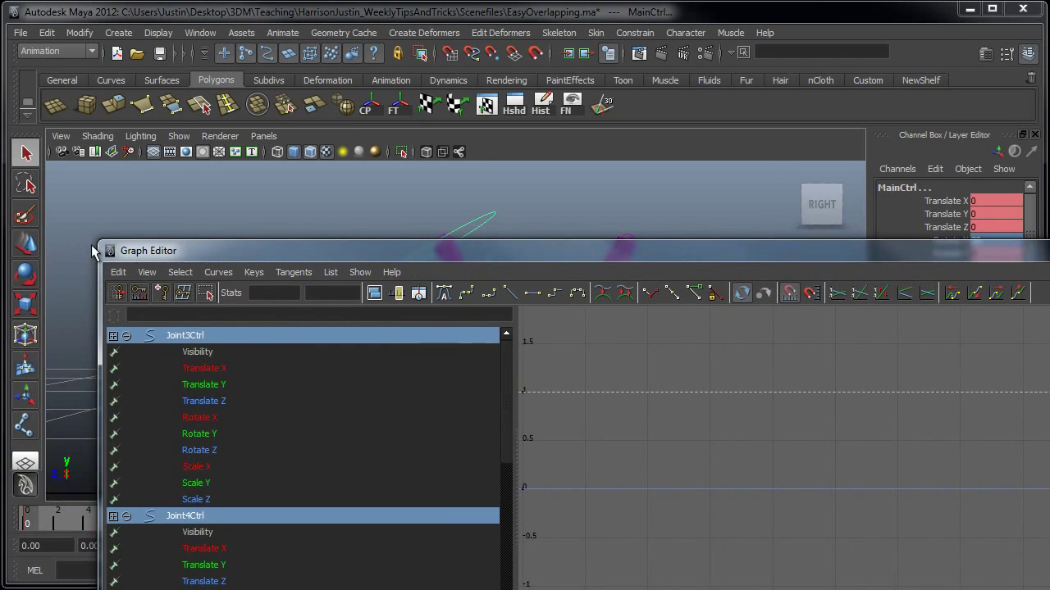
drag(97, 239, 607, 427)
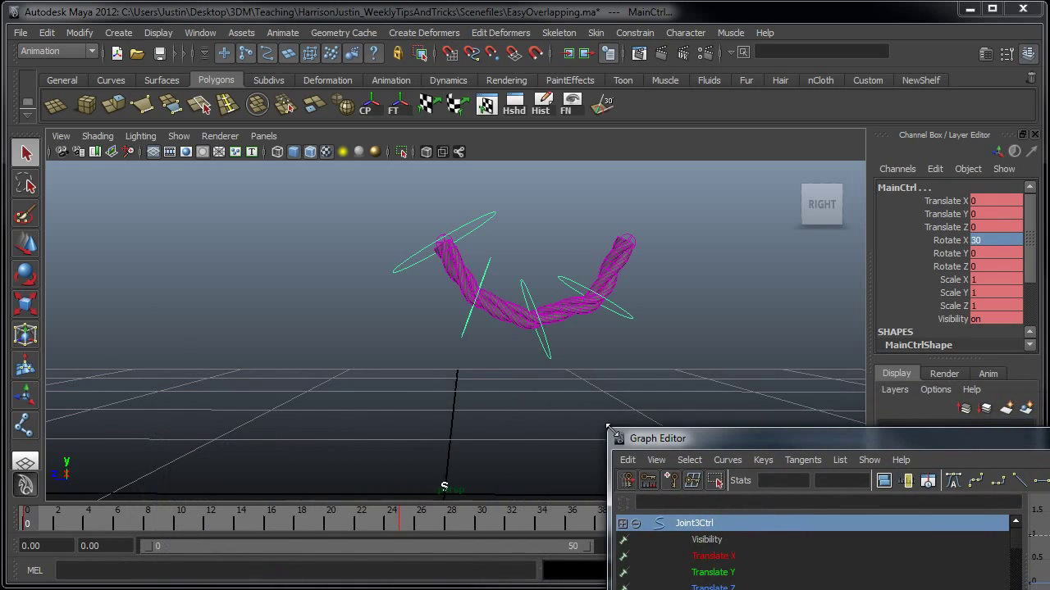
drag(711, 450, 203, 367)
key(f)
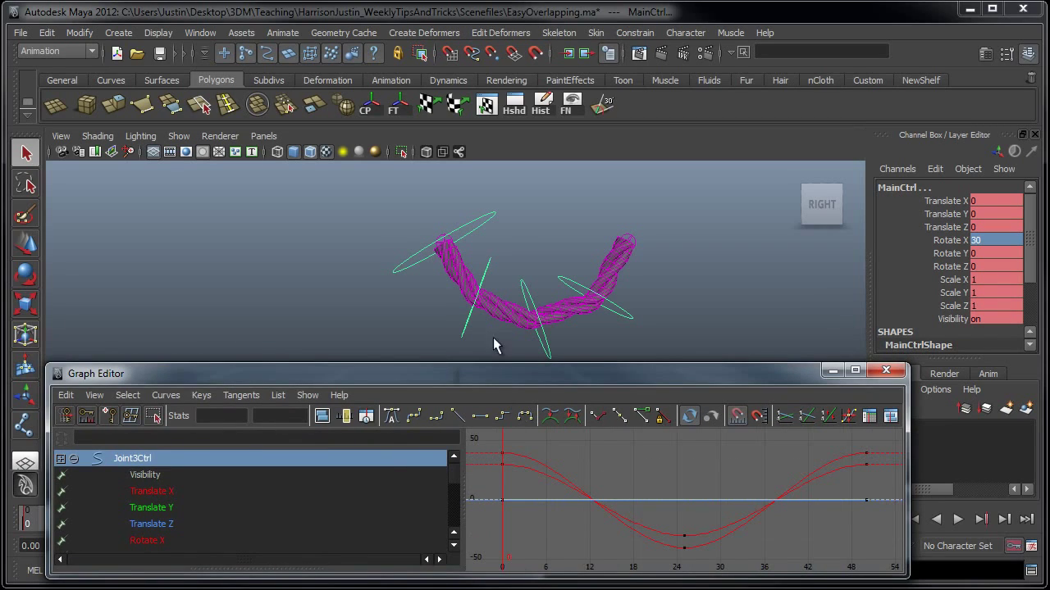
Select only the main control and enlarge the Graph Editor to work on its Rotate X curve
click(492, 223)
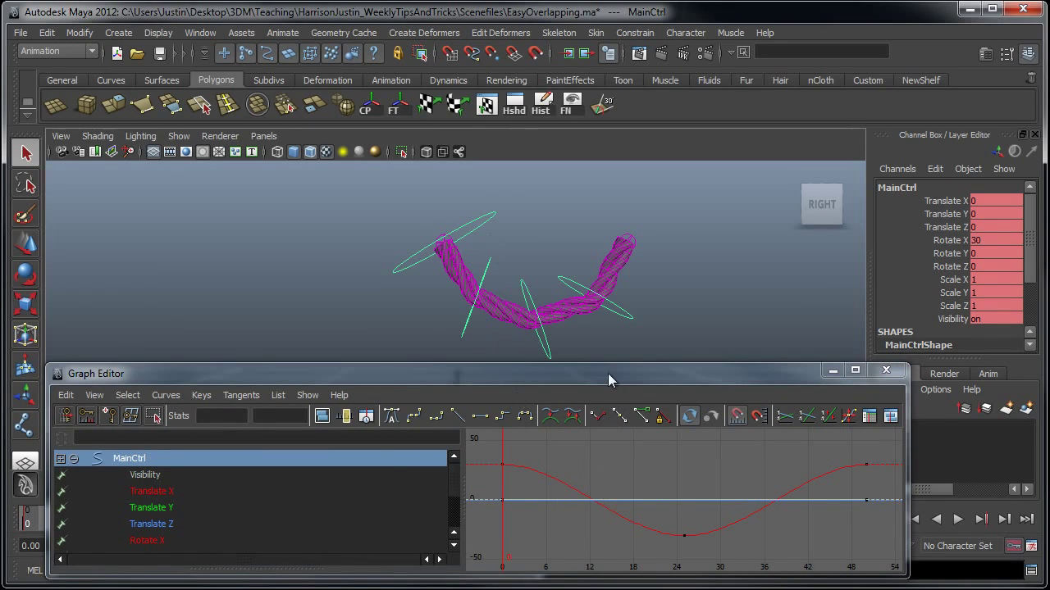
click(608, 361)
click(475, 230)
drag(637, 366, 637, 316)
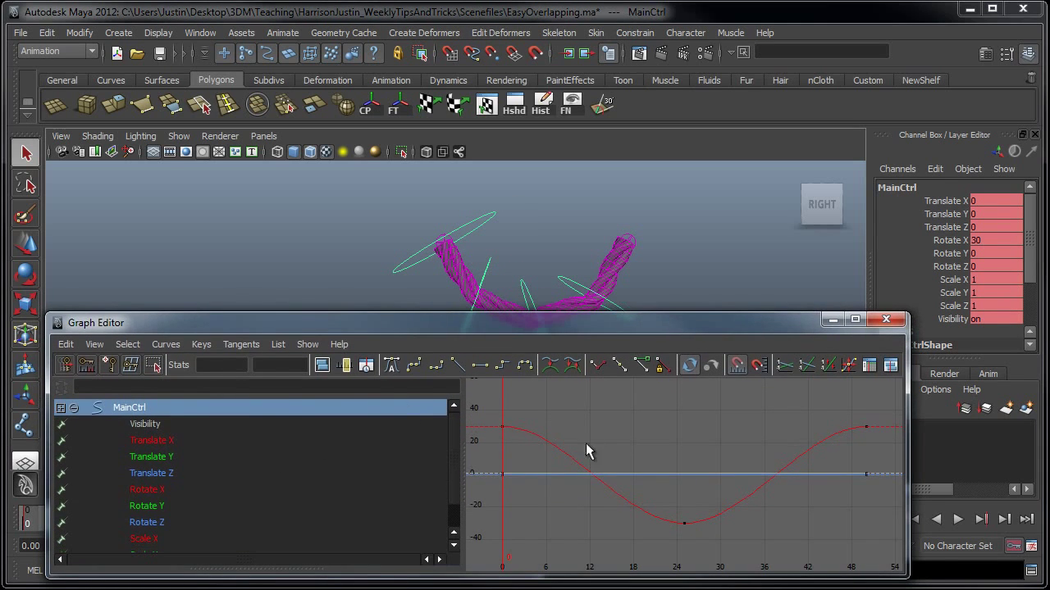
alt+middle_drag(792, 463, 790, 435)
alt+middle_drag(634, 457, 639, 465)
Tilt the tangent of the main control's Rotate X key at frame 50 so the curve rises straight into it
drag(829, 442, 811, 444)
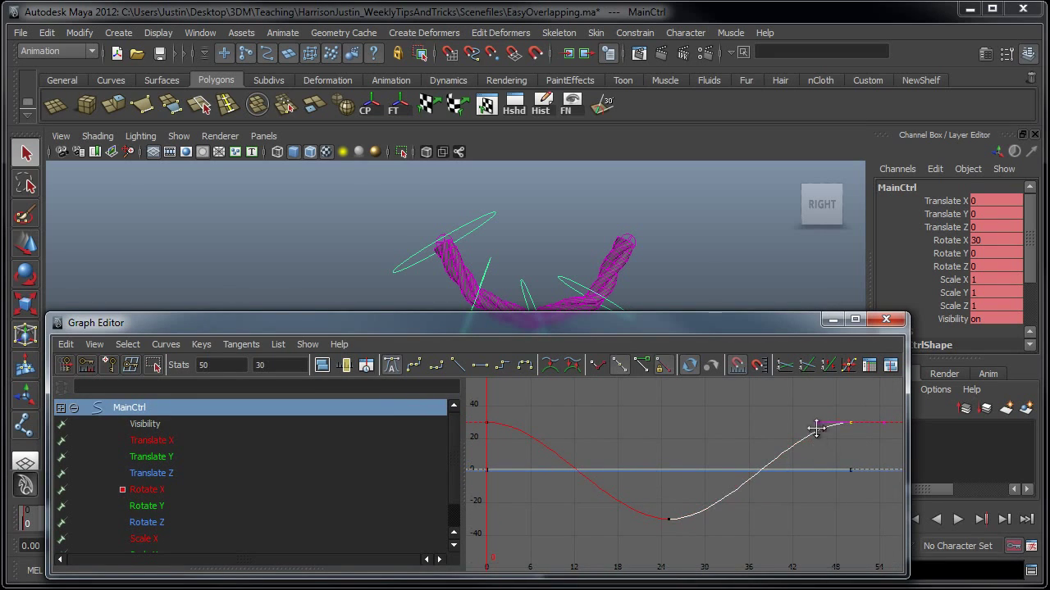
key(w)
middle_drag(813, 422, 802, 442)
key(z)
drag(819, 402, 801, 431)
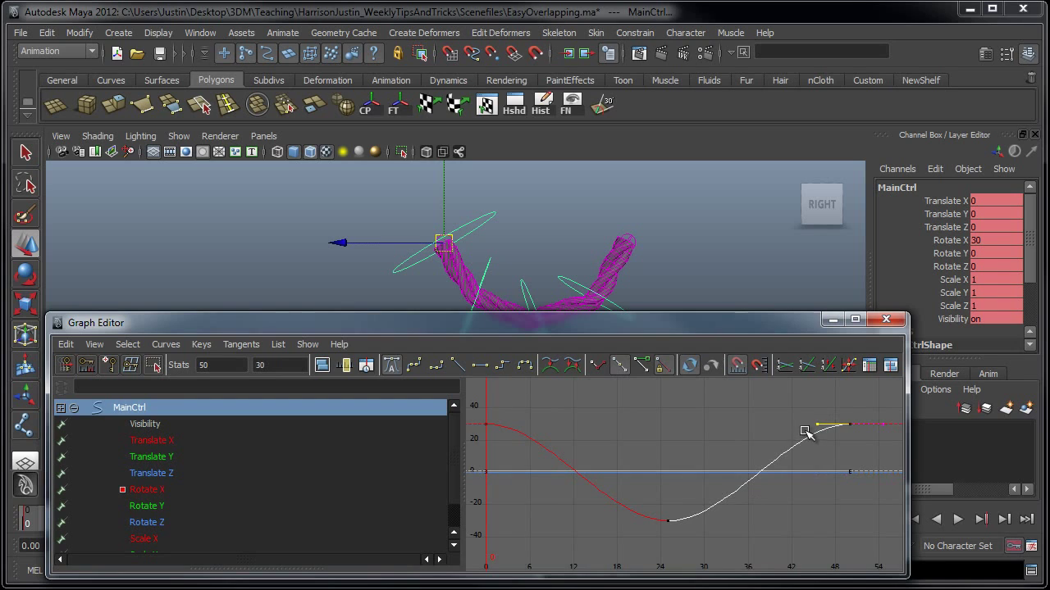
alt+middle_drag(810, 431, 703, 464)
alt+right_drag(703, 464, 806, 455)
alt+middle_drag(803, 453, 728, 469)
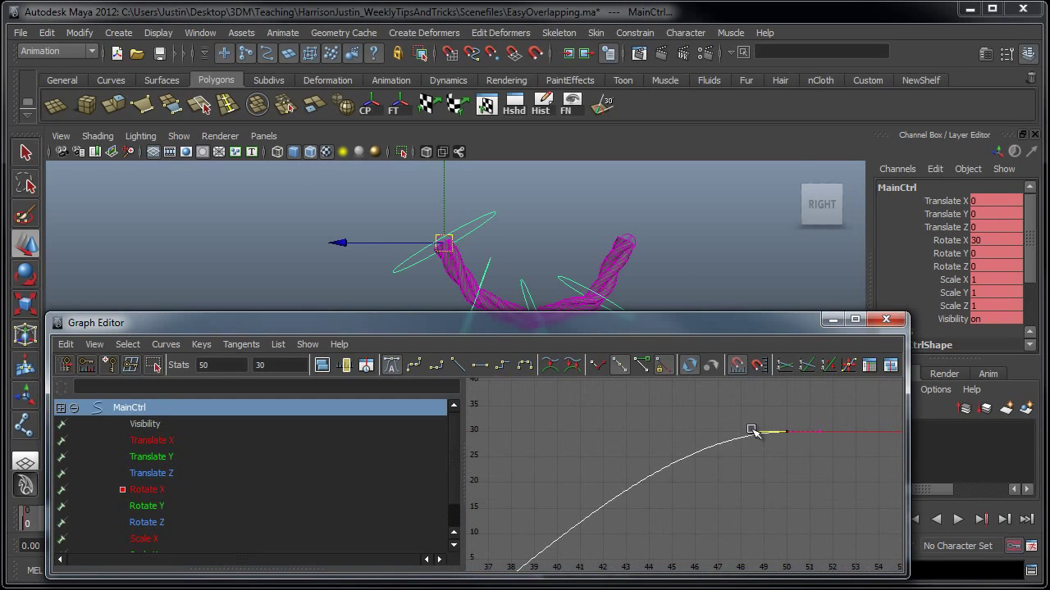
drag(753, 432, 743, 459)
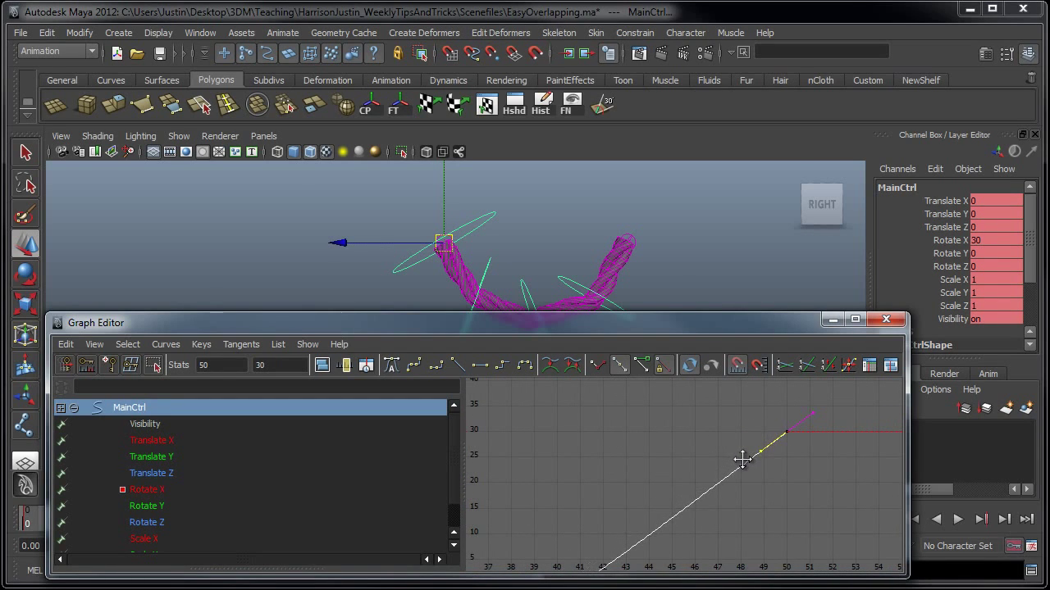
Tilt the tangent of the main control's Rotate X key at frame 25 downward so the curve dips past the key
alt+middle_drag(723, 485, 878, 377)
alt+middle_drag(691, 527, 902, 402)
drag(695, 474, 563, 540)
drag(656, 481, 634, 509)
middle_drag(634, 506, 638, 519)
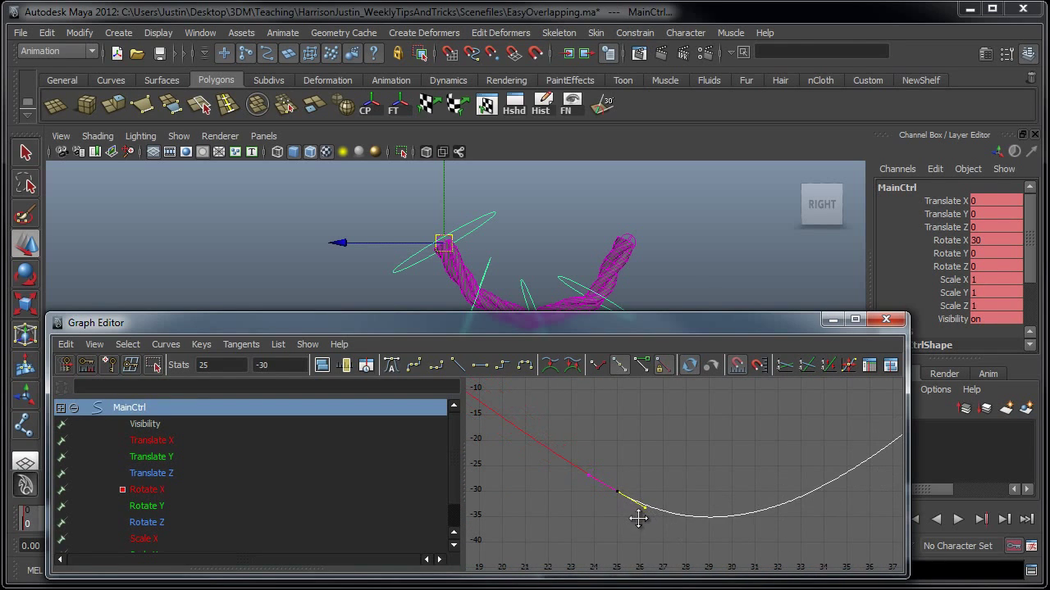
Widen the Graph Editor and set the main control's Rotate X curve to cycle before its first key and after its last
alt+middle_drag(620, 473, 708, 551)
alt+right_drag(708, 550, 539, 413)
alt+middle_drag(539, 412, 680, 485)
alt+right_drag(679, 484, 703, 466)
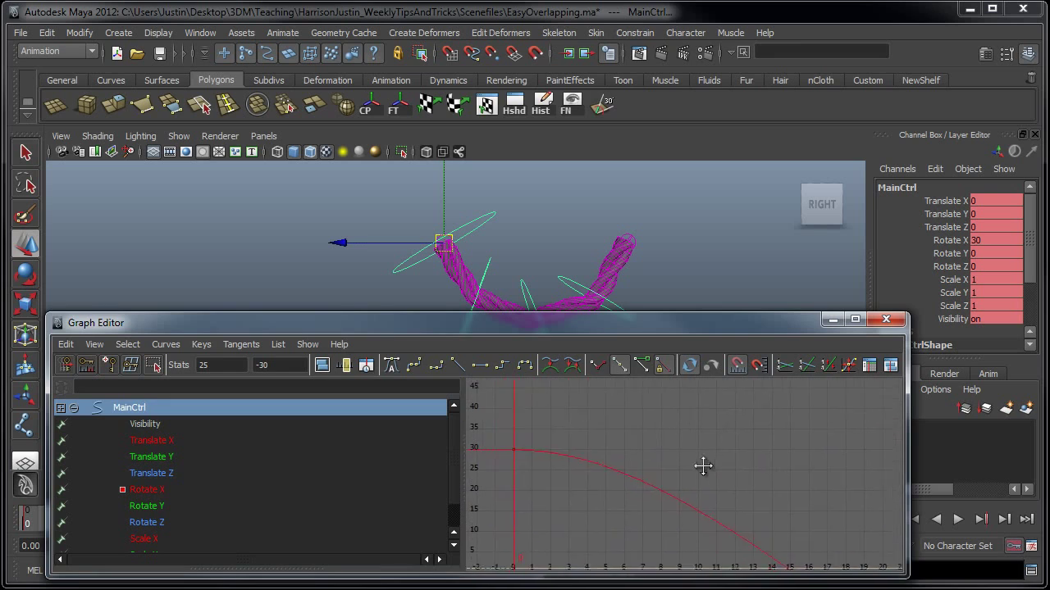
alt+middle_drag(703, 466, 623, 422)
drag(623, 421, 529, 500)
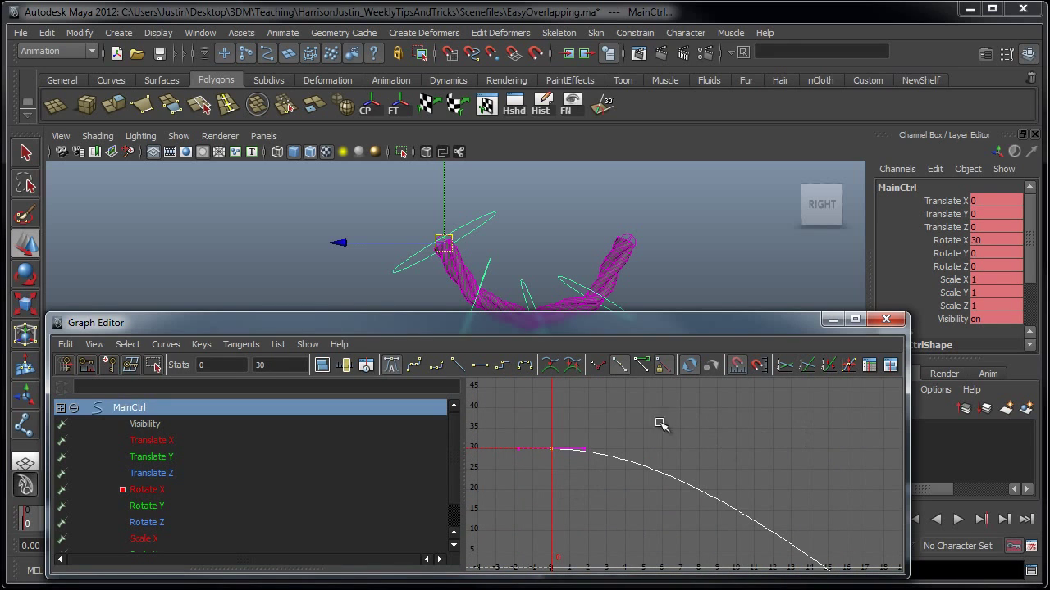
drag(912, 412, 1014, 402)
click(924, 369)
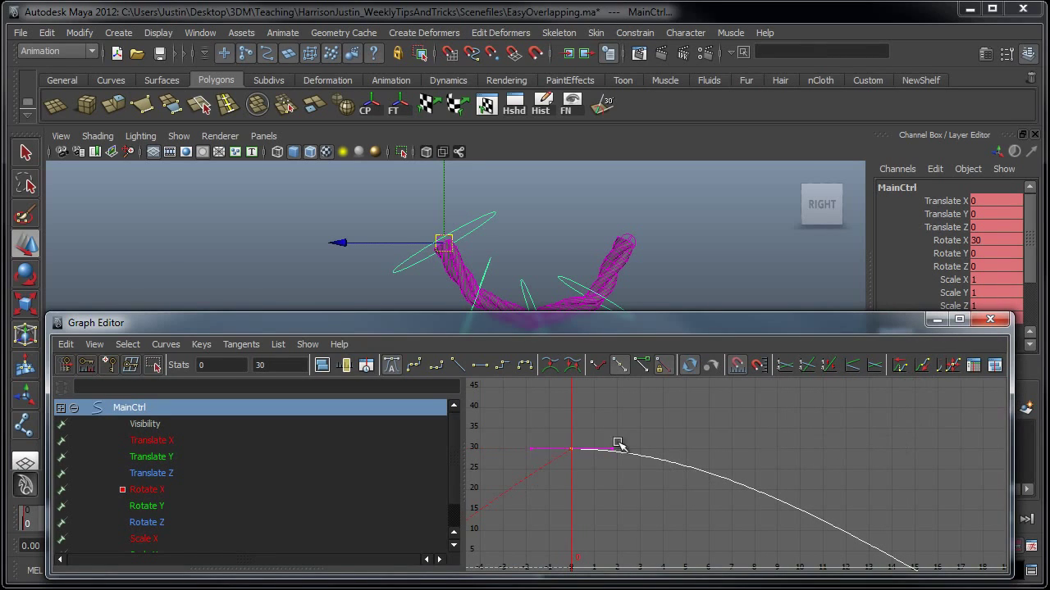
drag(469, 447, 389, 448)
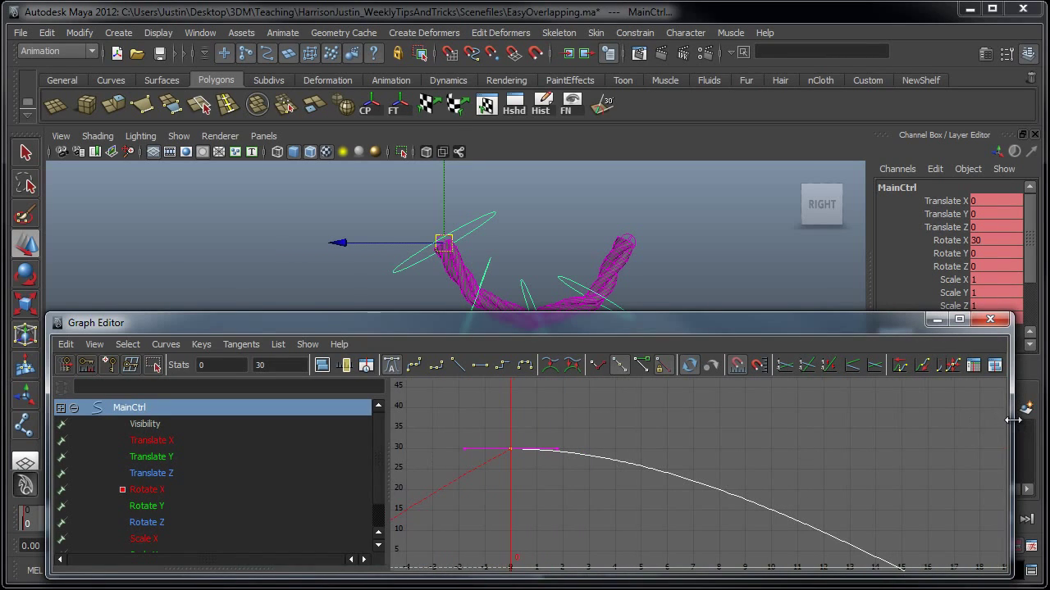
drag(1014, 420, 1042, 414)
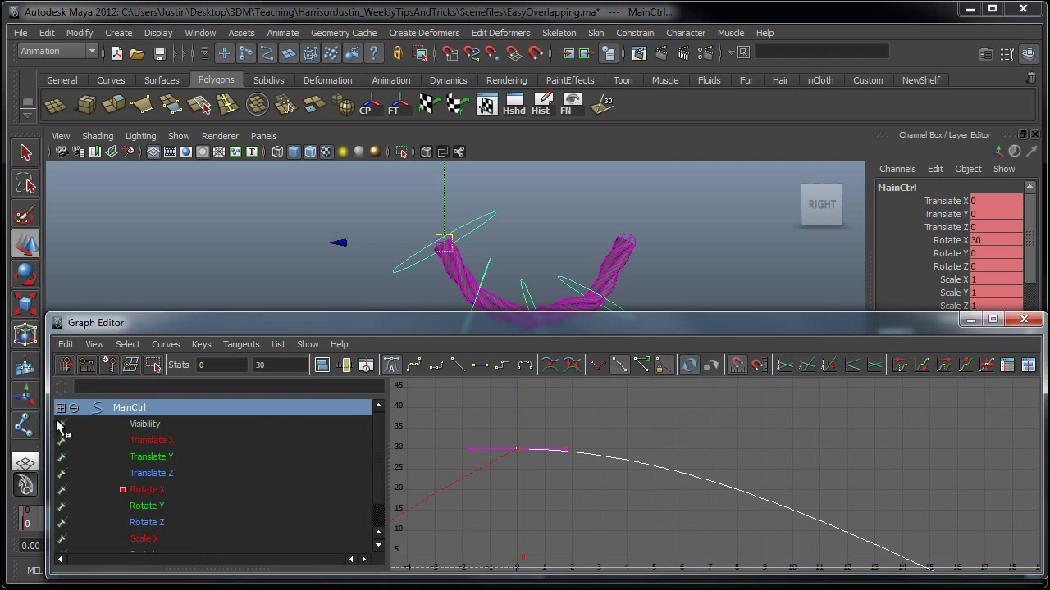
drag(47, 424, 22, 424)
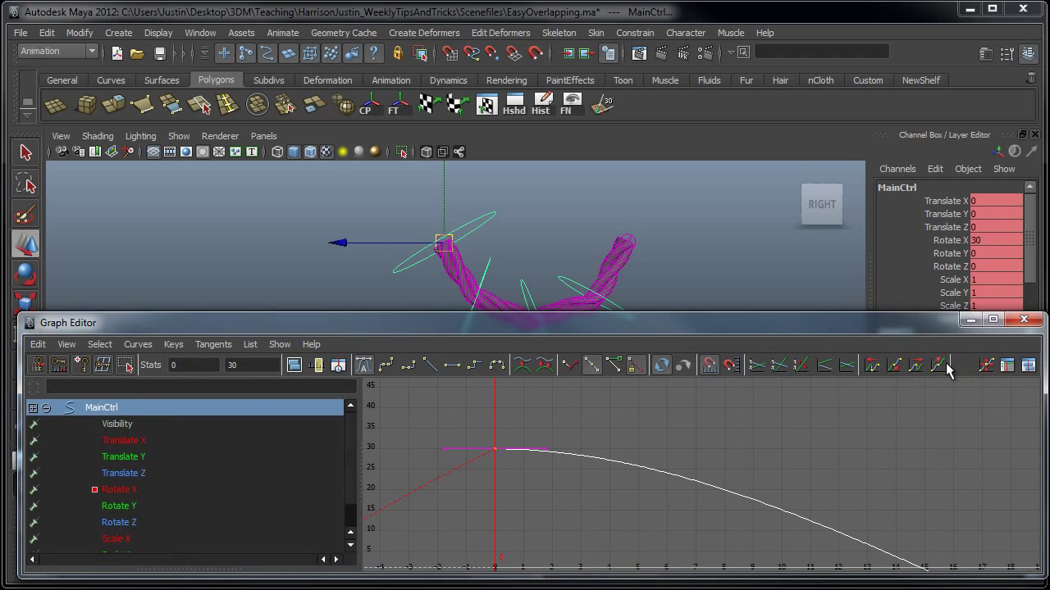
Tilt the tangent of the main control's Rotate X key at frame 0 upward to match the slope of the incoming cycled curve
alt+right_drag(811, 455, 768, 452)
alt+right_drag(695, 465, 711, 475)
alt+right_drag(777, 470, 676, 457)
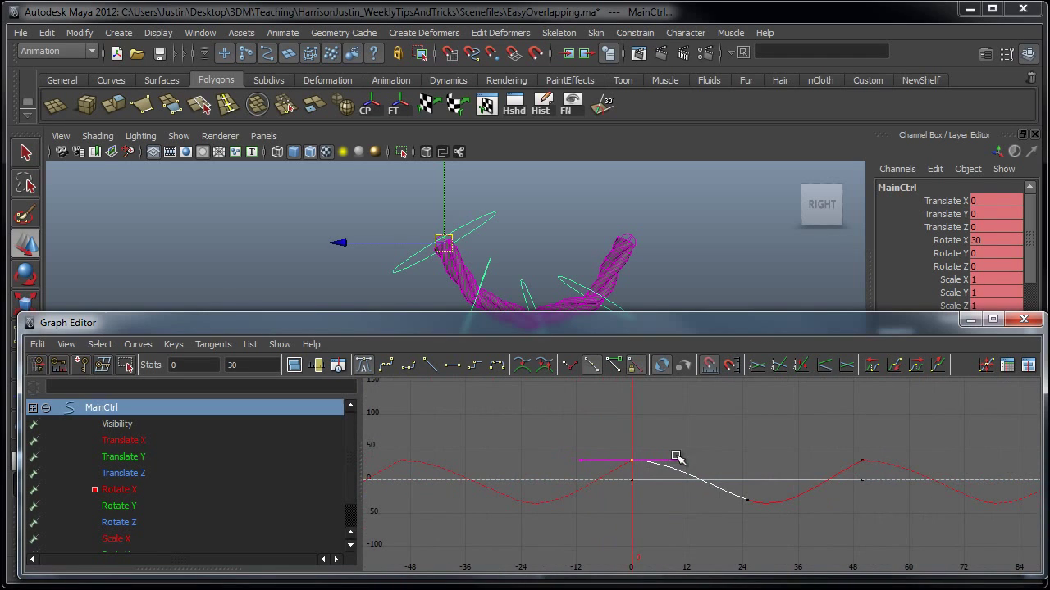
alt+right_drag(615, 468, 642, 451)
alt+middle_drag(773, 450, 513, 473)
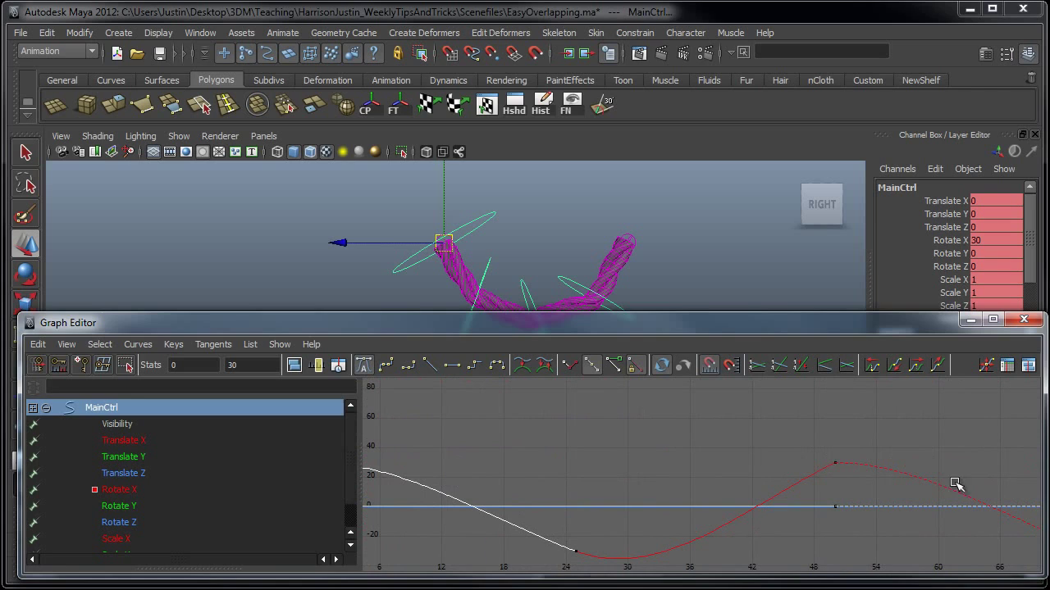
alt+middle_drag(635, 478, 783, 476)
alt+right_drag(427, 451, 464, 442)
alt+middle_drag(484, 451, 803, 455)
drag(708, 421, 663, 471)
middle_drag(675, 463, 297, 356)
Refine the main control's Rotate X tangents at frames 25 and 50 so the cycled curve passes smoothly through both keys
drag(737, 463, 680, 529)
click(746, 524)
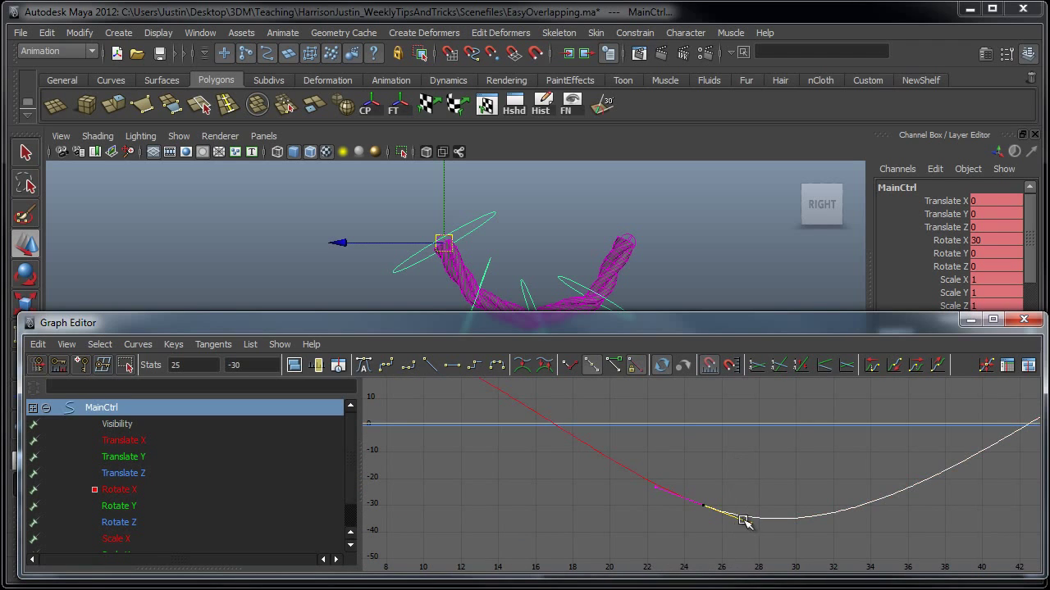
middle_drag(747, 525, 736, 530)
alt+middle_drag(869, 463, 529, 554)
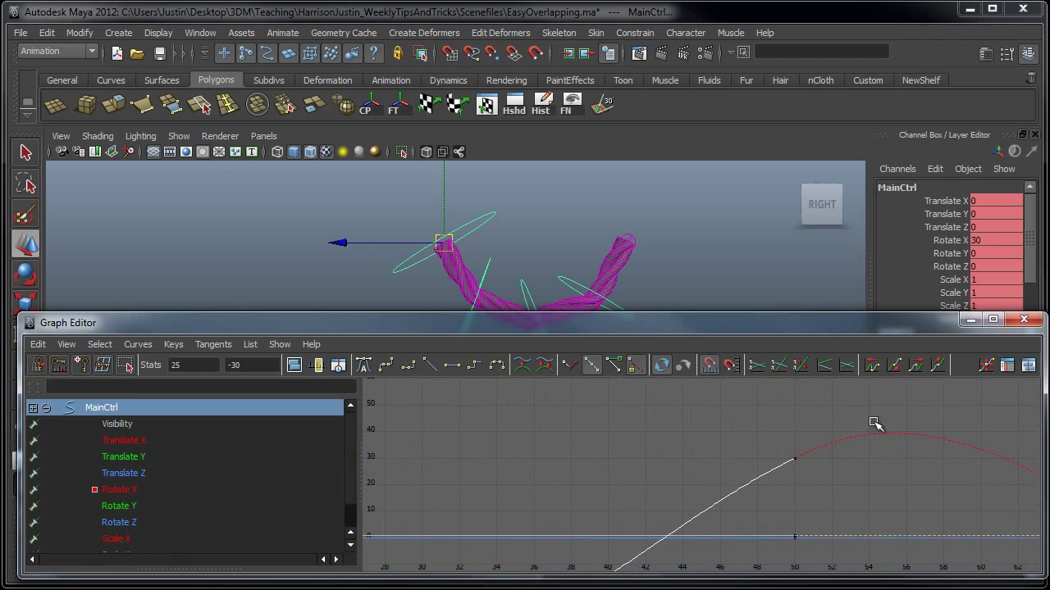
drag(876, 425, 746, 486)
drag(771, 442, 742, 492)
middle_drag(746, 488, 741, 492)
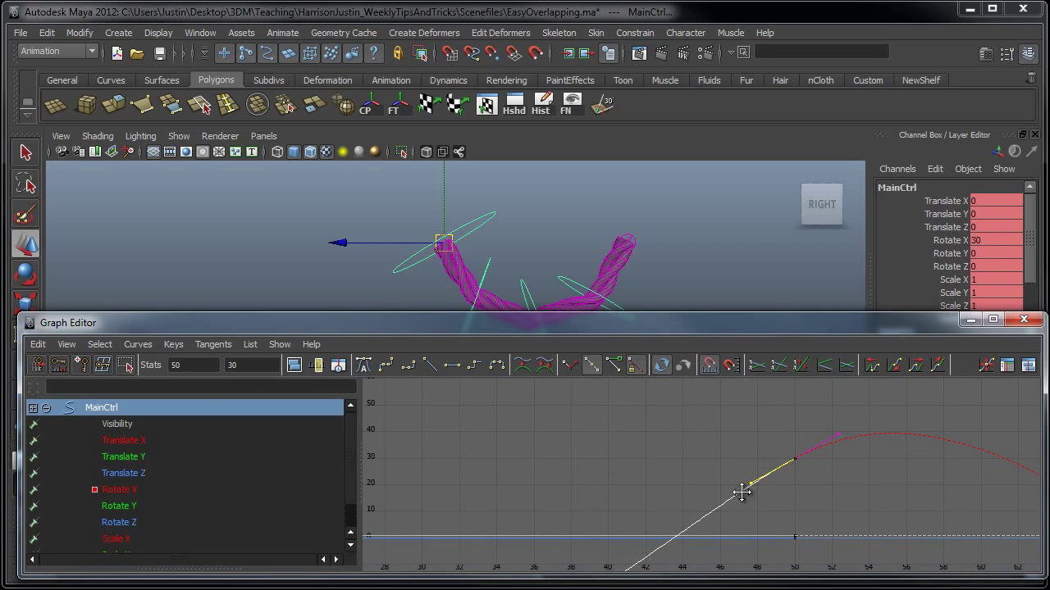
On the second joint control, steepen the Rotate X tangent at frame 50 and cycle the curve beyond its keys
click(490, 261)
drag(810, 415, 775, 449)
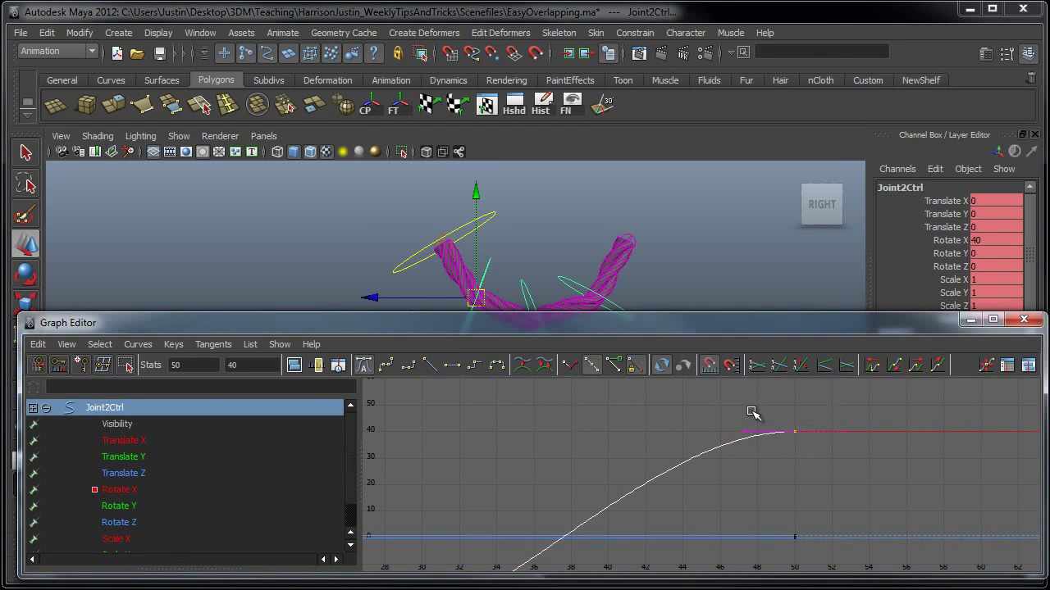
drag(752, 412, 731, 459)
middle_drag(731, 462, 725, 485)
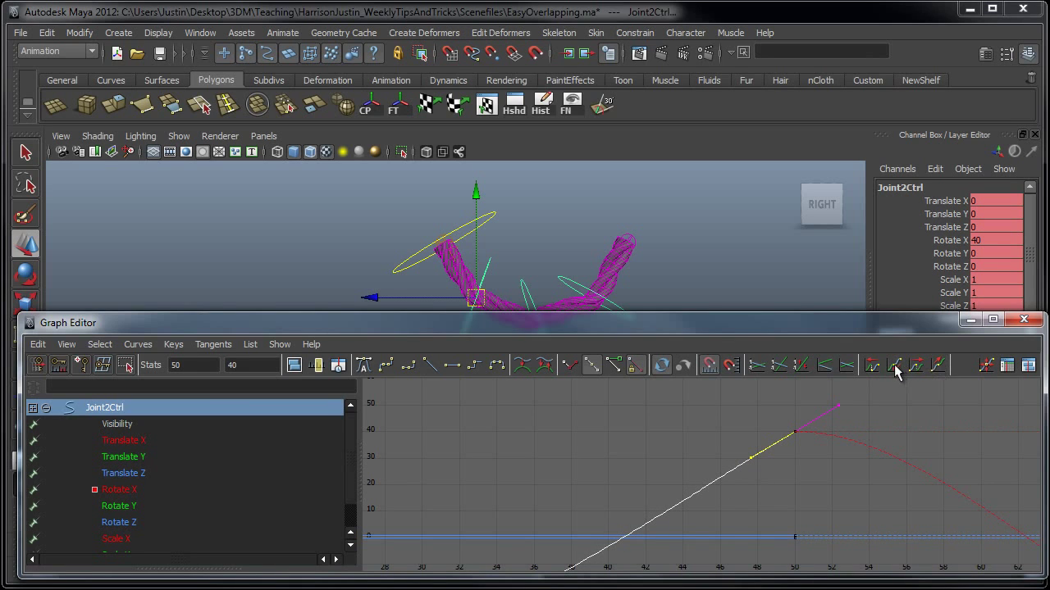
Tilt the second joint control's Rotate X tangents downward at frame 25 and upward at frame 0
alt+middle_drag(608, 493, 673, 457)
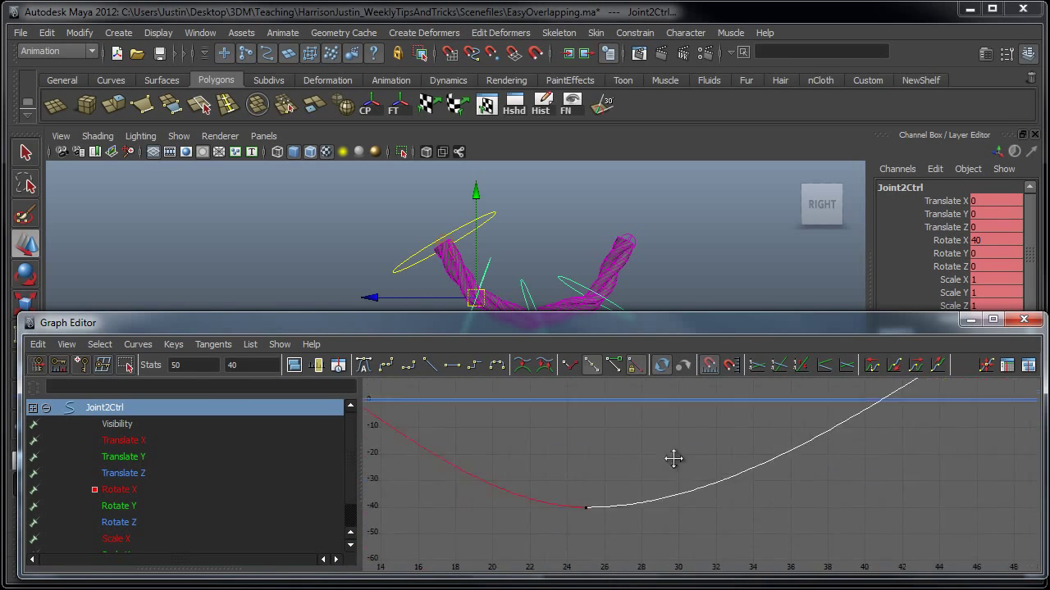
drag(677, 472, 578, 526)
middle_drag(637, 498, 633, 520)
alt+middle_drag(489, 445, 632, 530)
alt+middle_drag(407, 418, 604, 479)
drag(539, 400, 473, 464)
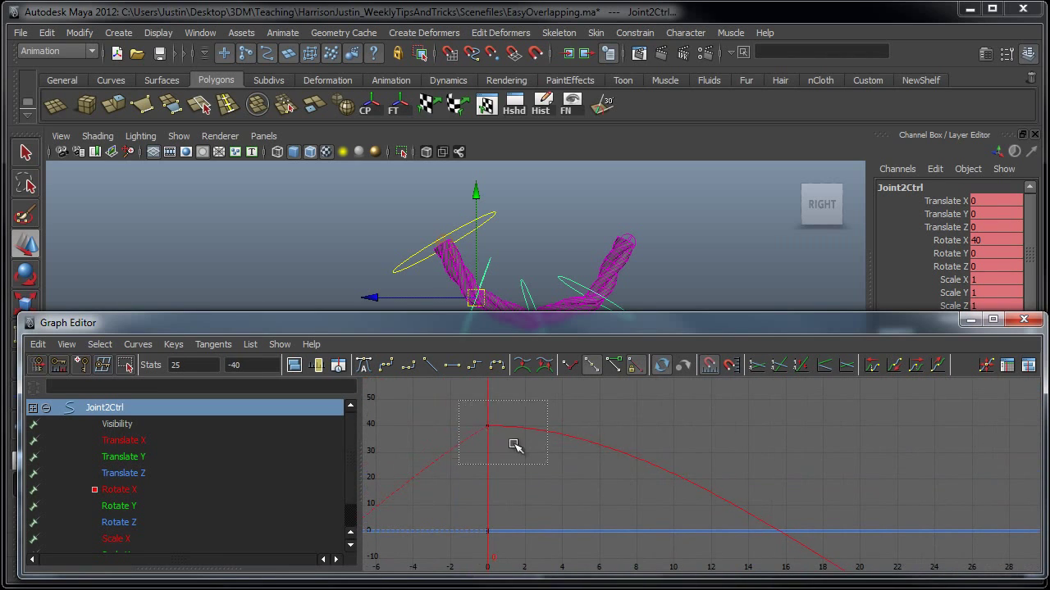
click(516, 433)
middle_drag(522, 436, 527, 404)
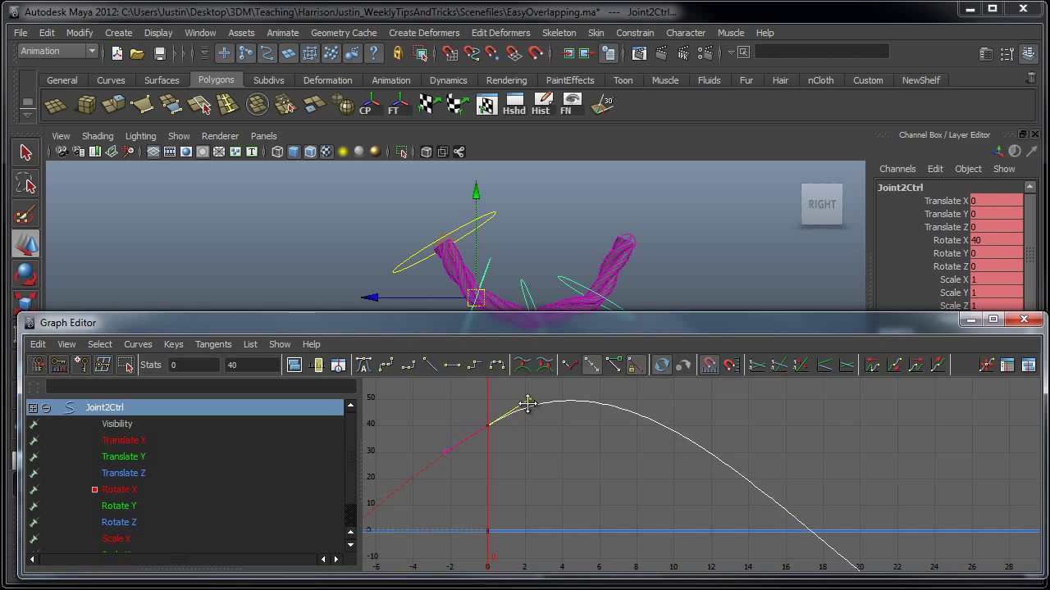
On the third joint control, cycle the Rotate X curve and steepen its incoming tangent at frame 50
click(515, 295)
alt+middle_drag(604, 442, 536, 379)
alt+middle_drag(945, 441, 638, 563)
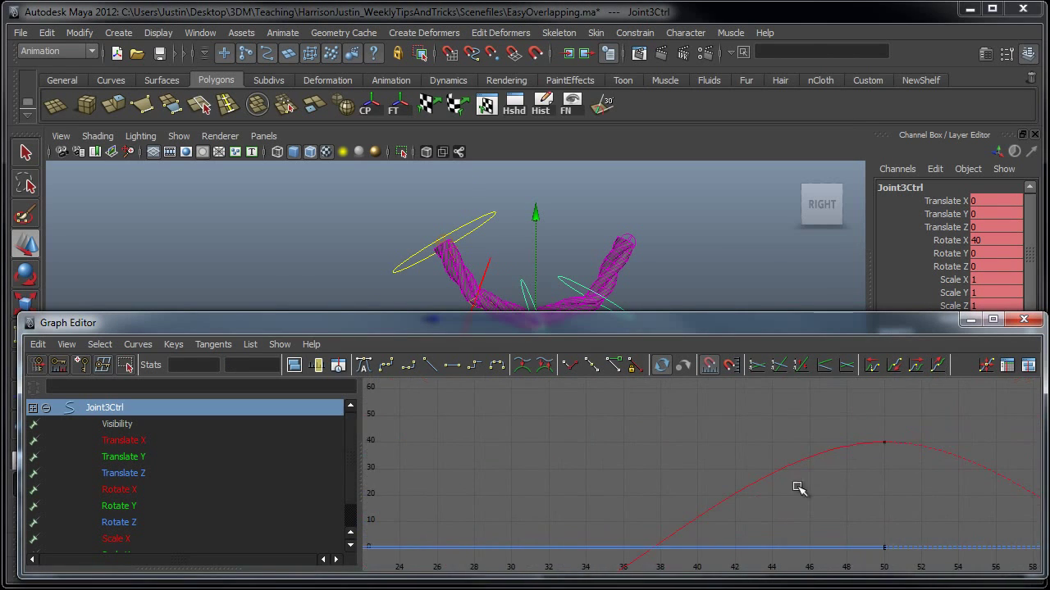
drag(895, 432, 840, 462)
click(833, 442)
middle_drag(812, 478, 801, 510)
Tilt the third joint control's Rotate X tangent at frame 25 downward so the curve dips past the key
alt+middle_drag(720, 497, 786, 414)
alt+middle_drag(620, 524, 780, 468)
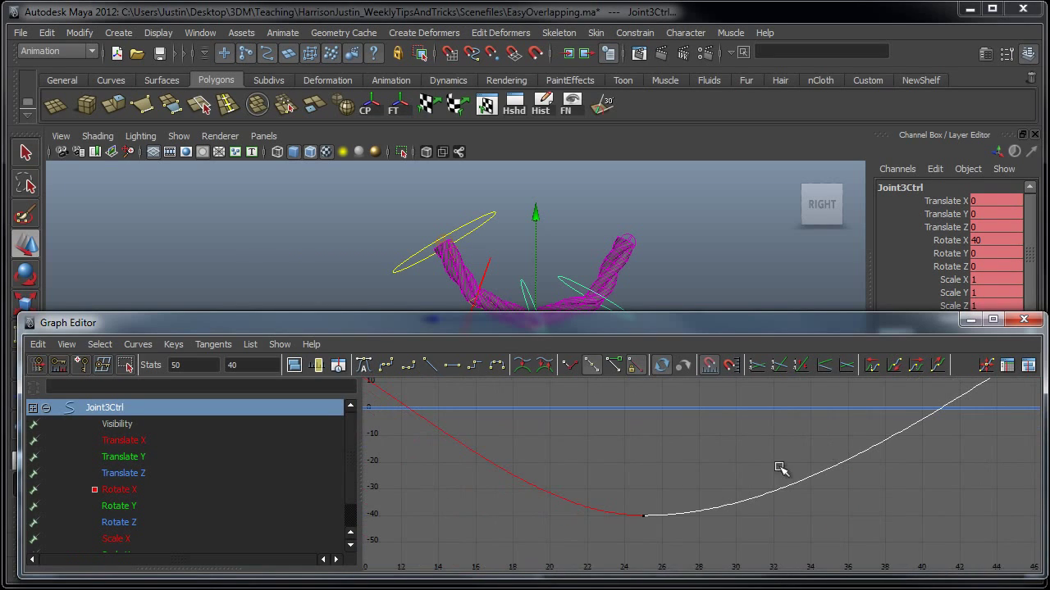
drag(608, 554, 705, 499)
drag(660, 535, 679, 514)
middle_drag(679, 515, 673, 538)
Tilt the third joint control's Rotate X tangent at frame 0 upward to match the incoming cycled curve
alt+middle_drag(439, 413, 634, 485)
alt+middle_drag(443, 425, 585, 511)
drag(492, 444, 575, 466)
drag(535, 502, 554, 454)
middle_drag(553, 475, 554, 438)
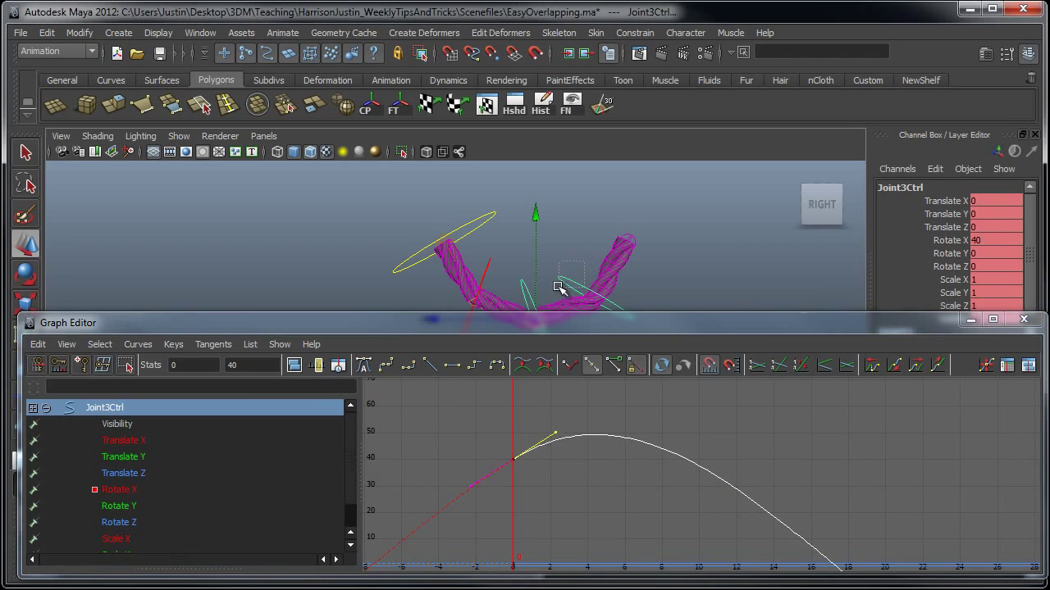
On the fourth joint control, cycle the Rotate X curve and tilt the frame 50 tangent so the curve rises straight into it
click(563, 287)
alt+middle_drag(763, 469, 471, 456)
alt+middle_drag(734, 467, 525, 478)
alt+middle_drag(709, 462, 675, 459)
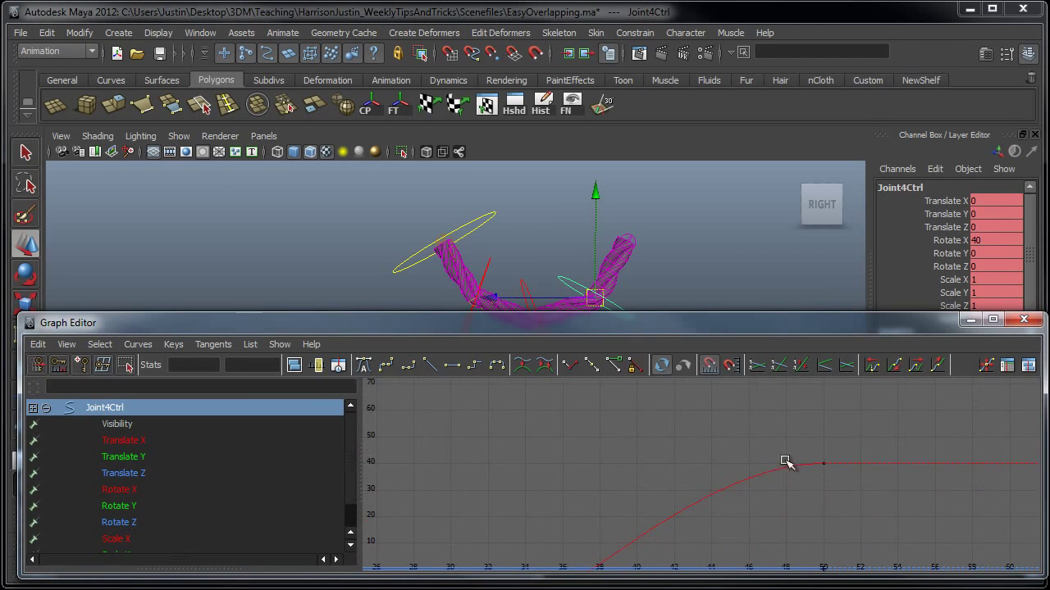
click(823, 463)
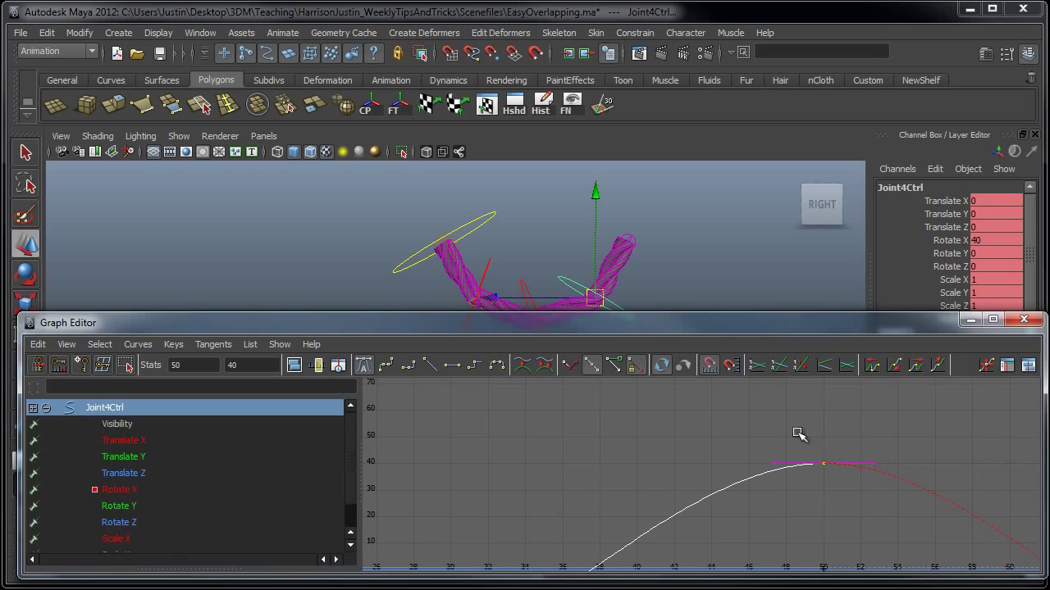
click(771, 465)
middle_drag(761, 485, 743, 508)
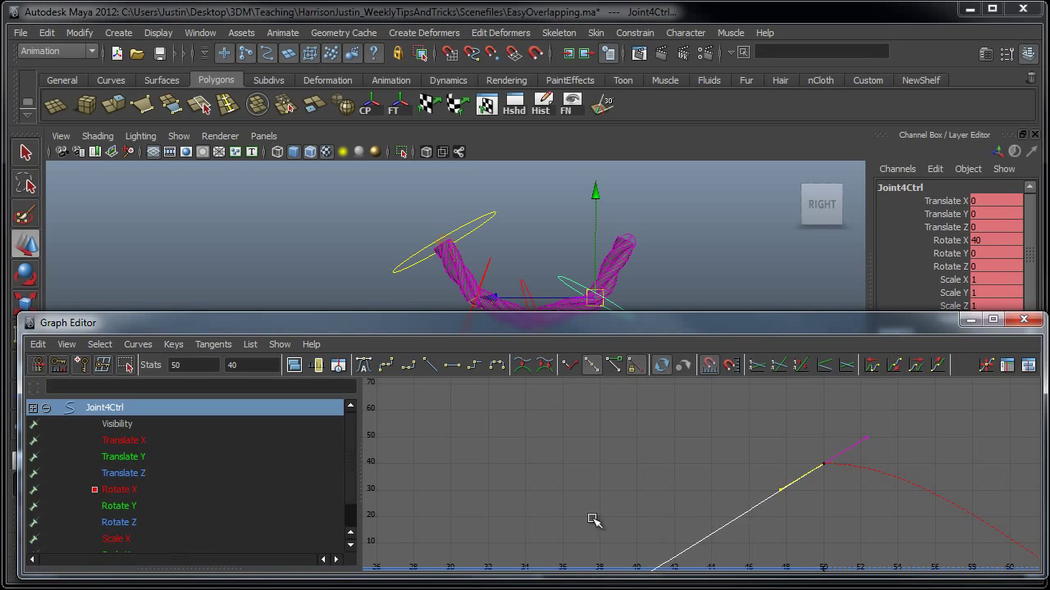
Tilt the fourth joint control's Rotate X tangent at frame 25 downward so the curve dips past the key
alt+middle_drag(531, 564, 773, 450)
alt+right_drag(774, 450, 668, 505)
drag(666, 505, 607, 543)
click(665, 524)
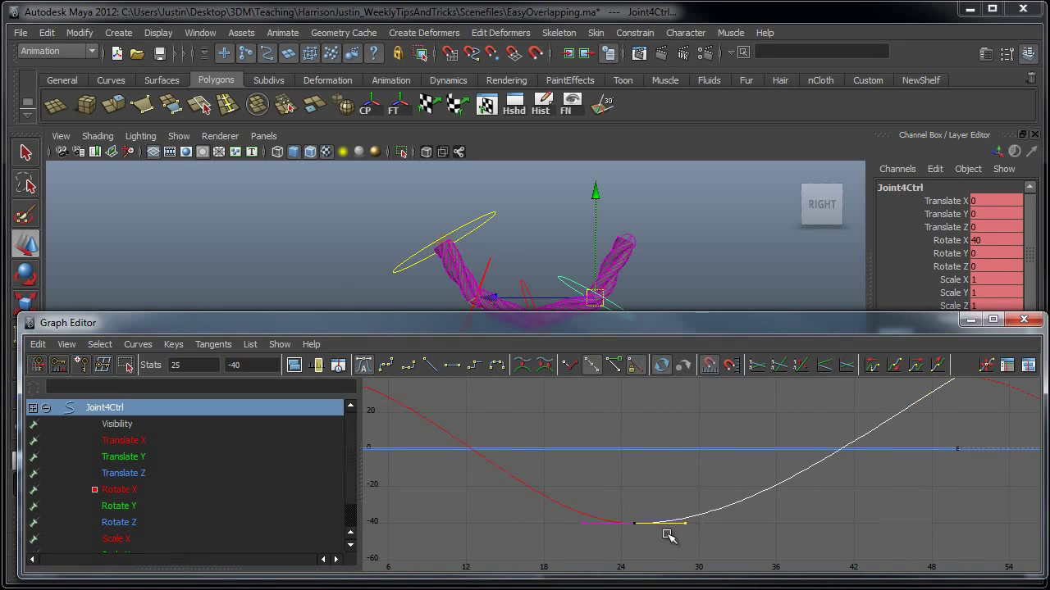
middle_drag(665, 531, 646, 543)
Tilt the fourth joint control's Rotate X tangent at frame 0 upward to match the incoming cycled curve
alt+middle_drag(647, 489, 927, 589)
drag(621, 444, 622, 501)
middle_drag(623, 485, 625, 449)
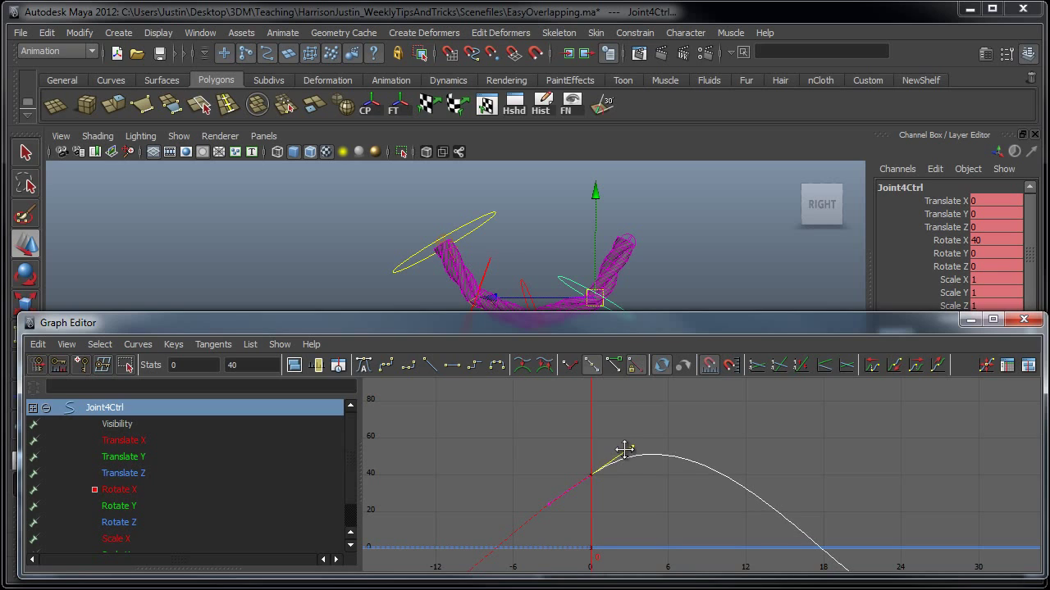
Play back the rope animation to check the swing with all controls moving together, and stop it
drag(563, 329, 563, 589)
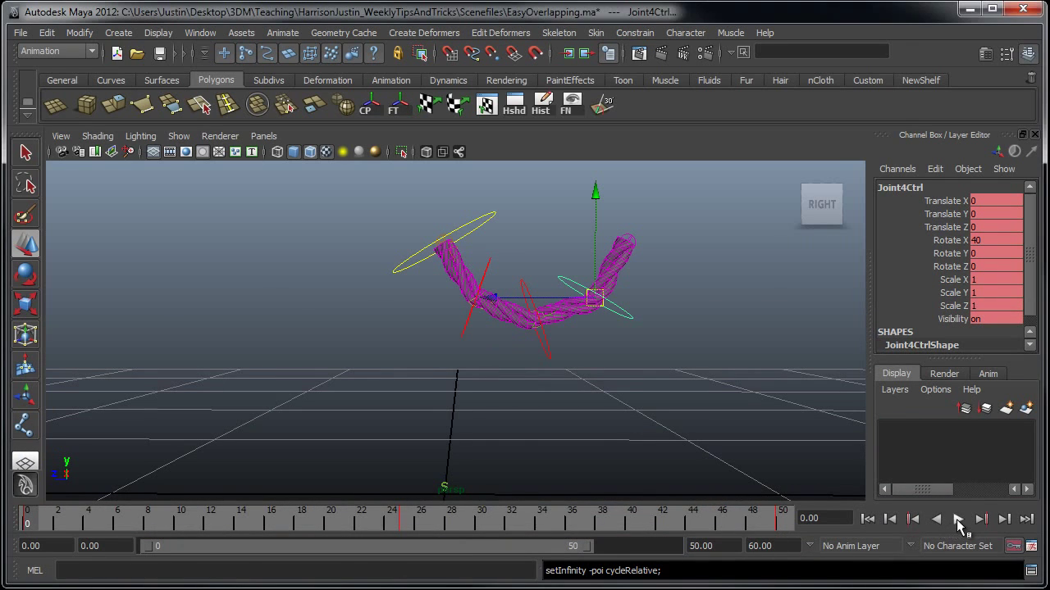
click(959, 519)
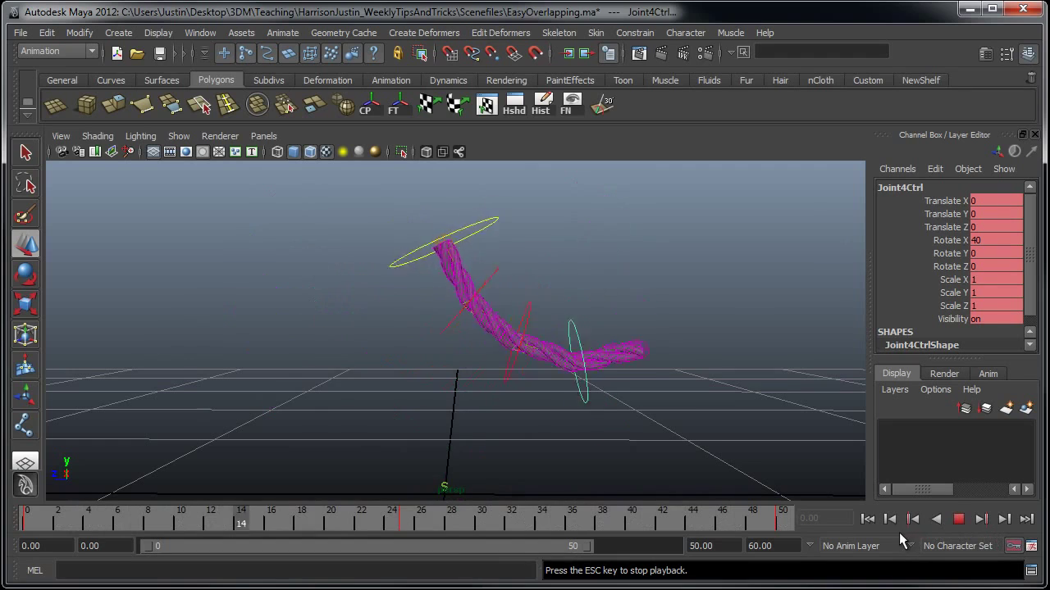
click(957, 520)
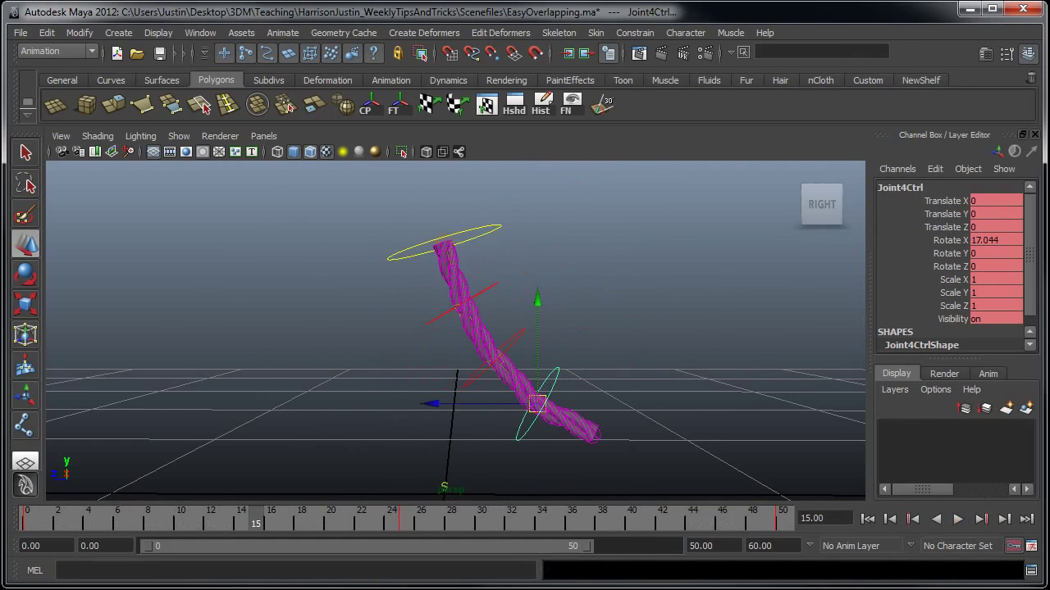
Shift all of the main control's keys 5 frames earlier with a relative offset
drag(449, 587, 451, 312)
click(490, 226)
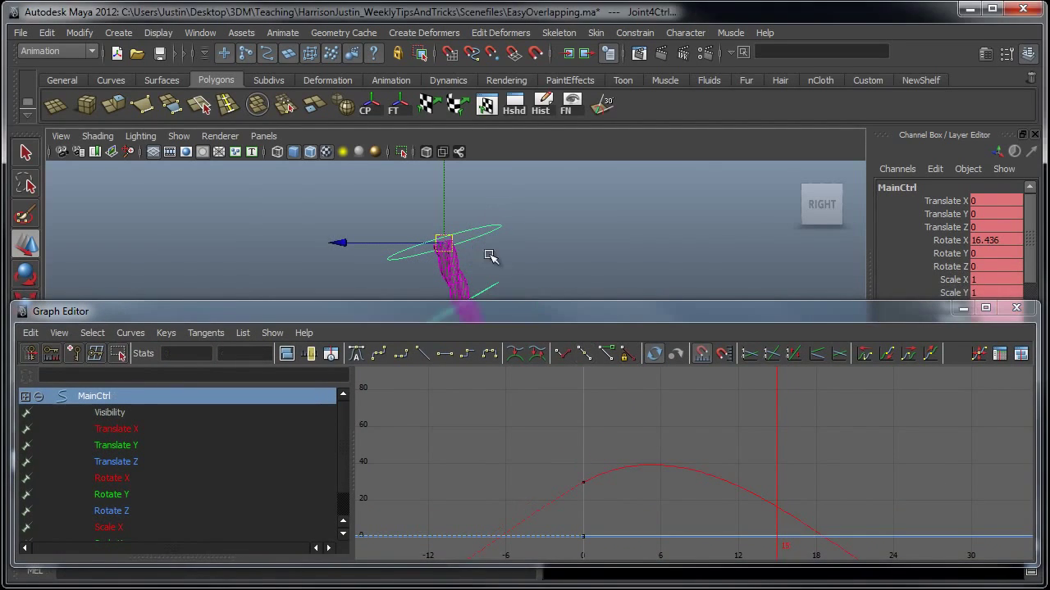
key(a)
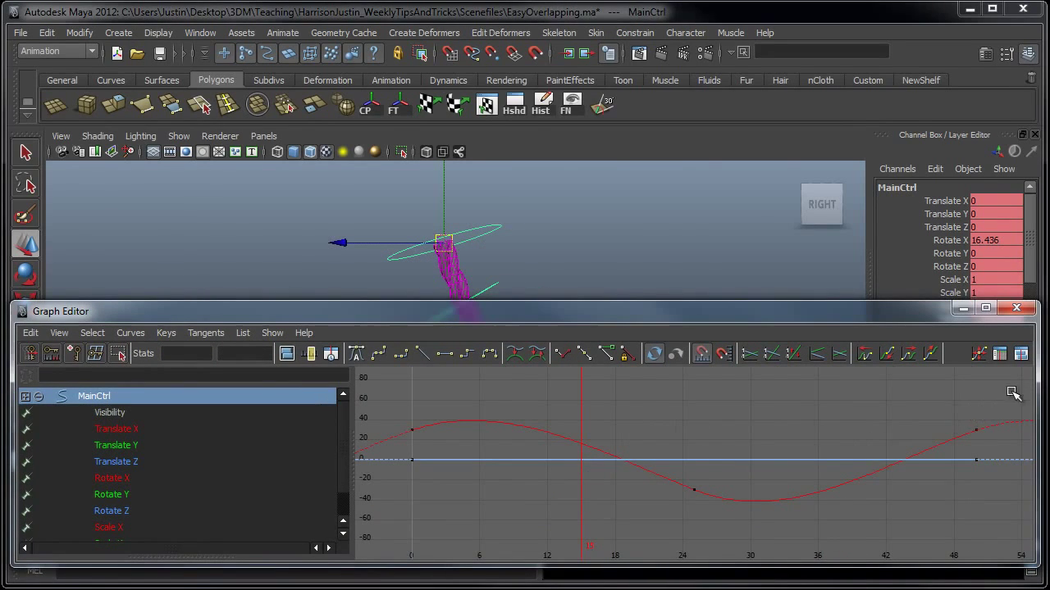
drag(1013, 392, 378, 539)
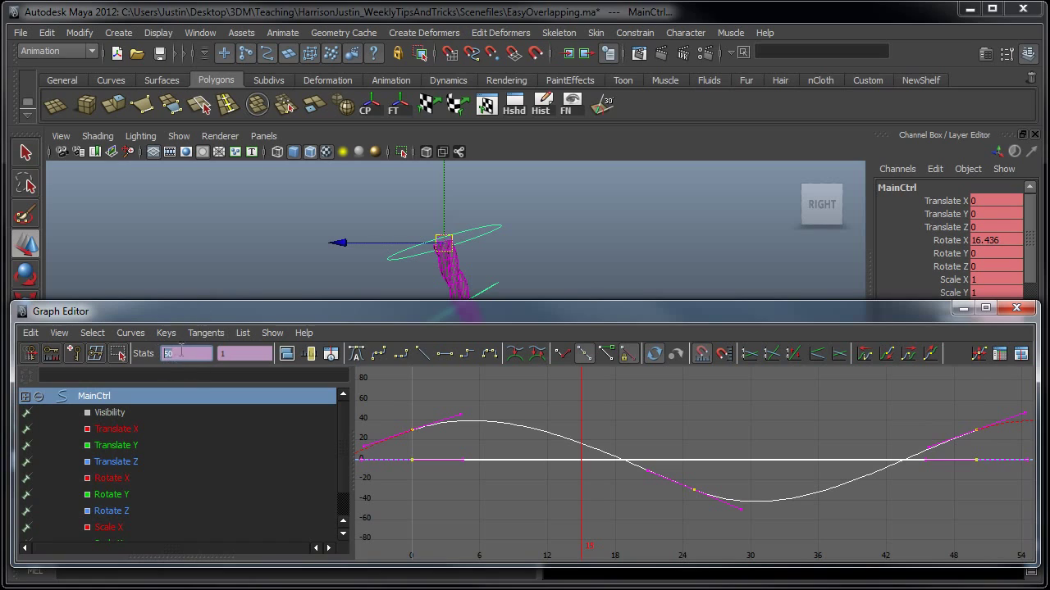
double_click(182, 360)
text(-=5)
key(Return)
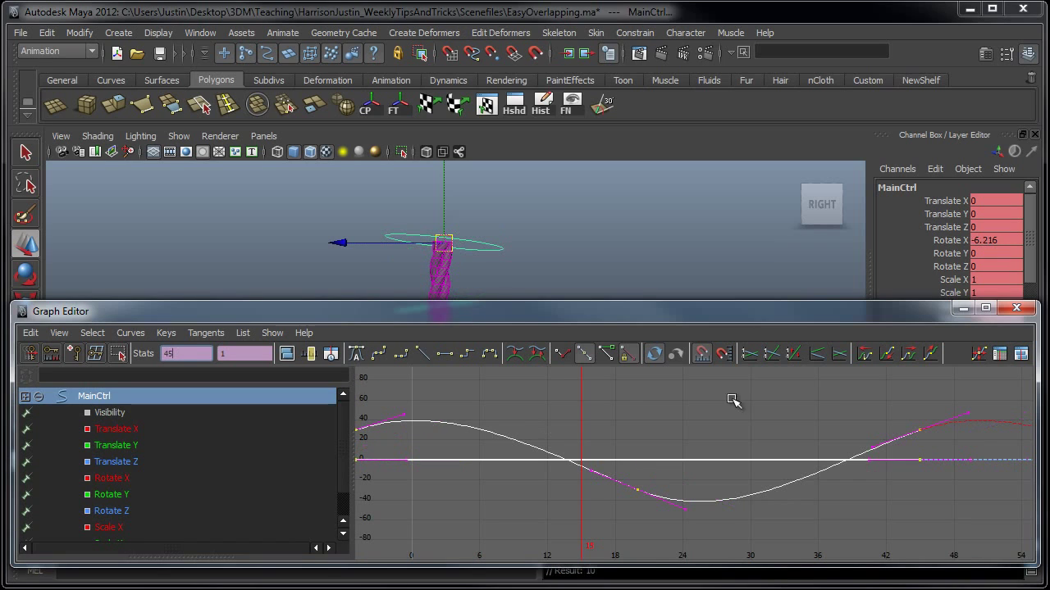
alt+middle_drag(871, 439, 913, 440)
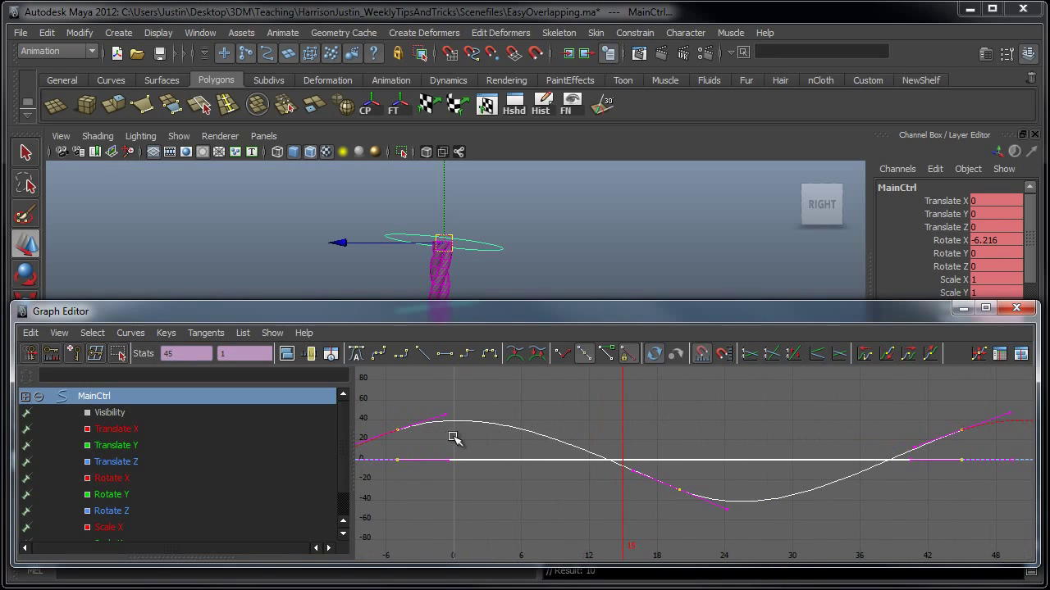
Select the third joint control and shift all of its keys 5 frames forward in time with a relative offset
drag(488, 314, 487, 413)
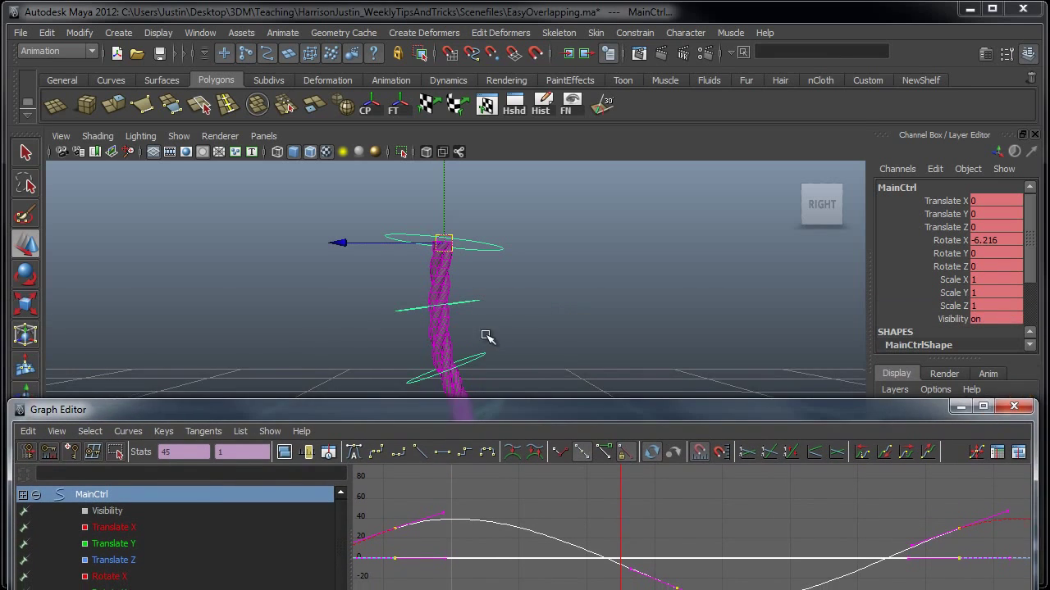
alt+middle_drag(490, 339, 499, 224)
click(455, 212)
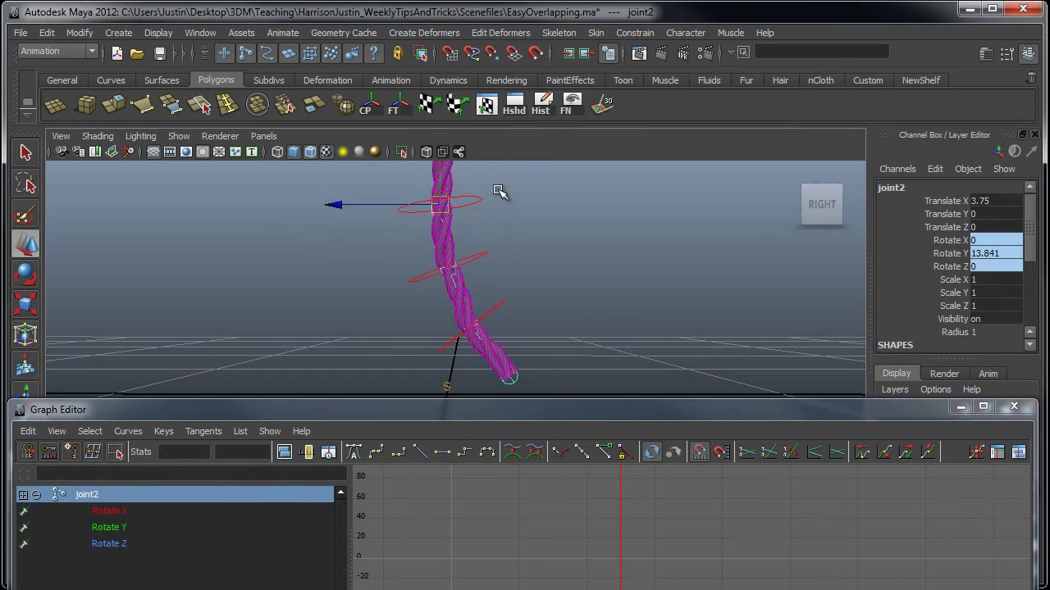
click(466, 210)
click(468, 270)
drag(539, 422, 538, 330)
key(a)
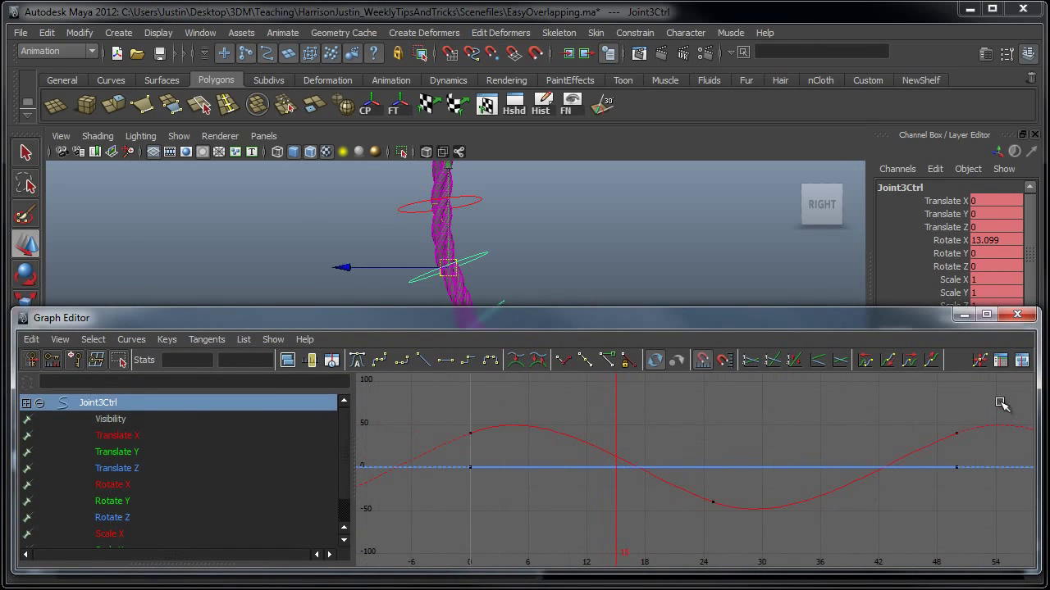
drag(1001, 402, 452, 525)
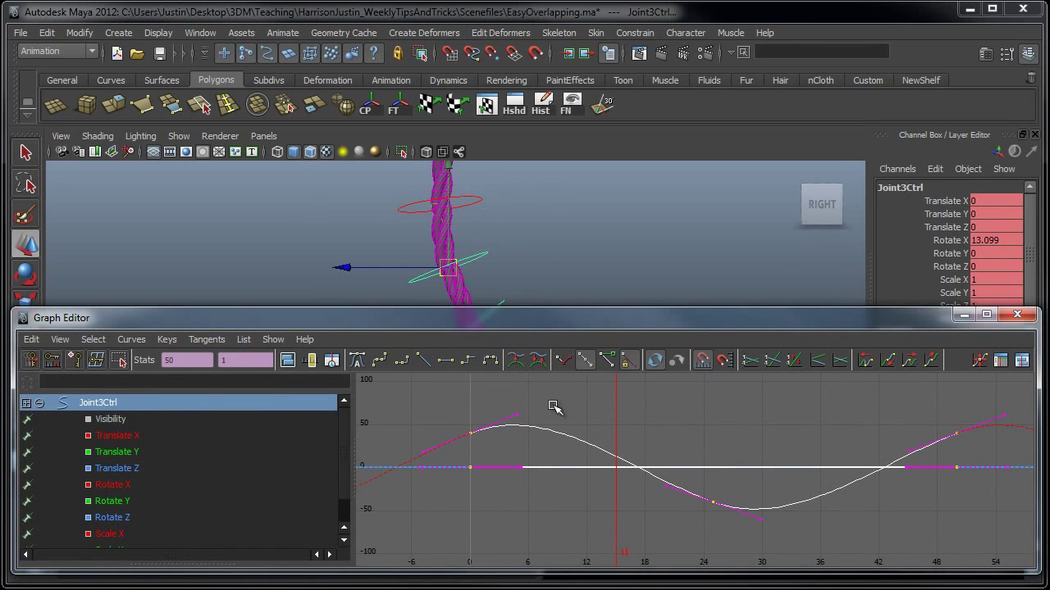
click(174, 361)
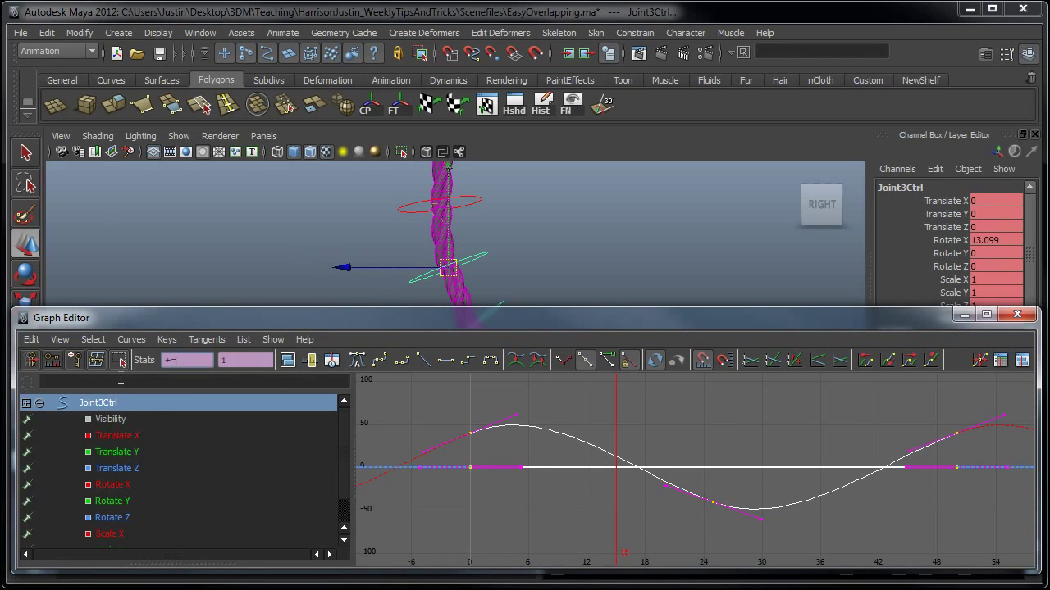
key(Return)
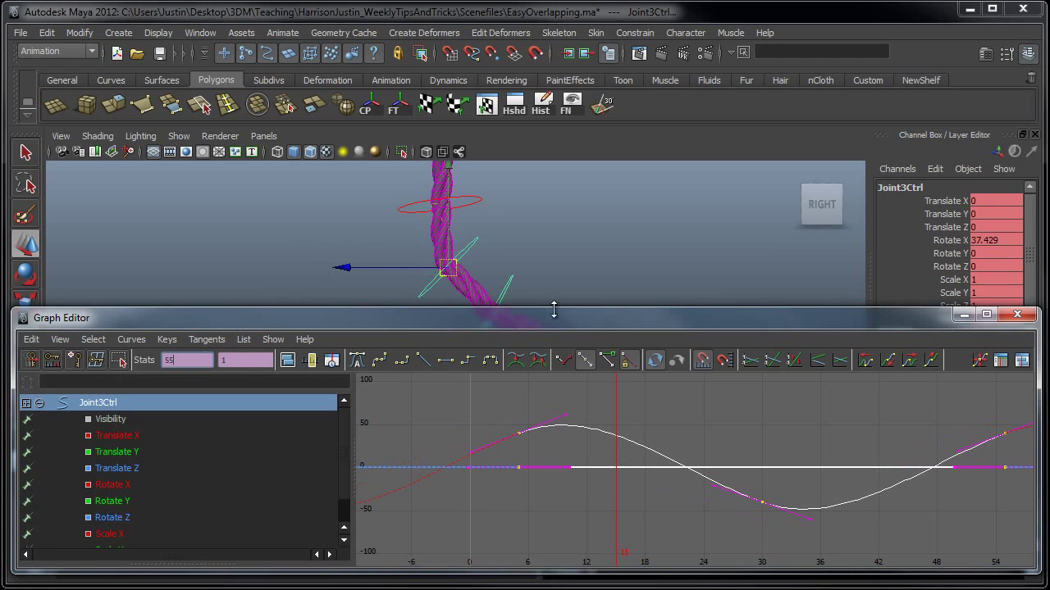
Select the fourth joint control and shift all of its keys 10 frames forward in time
click(504, 283)
key(f)
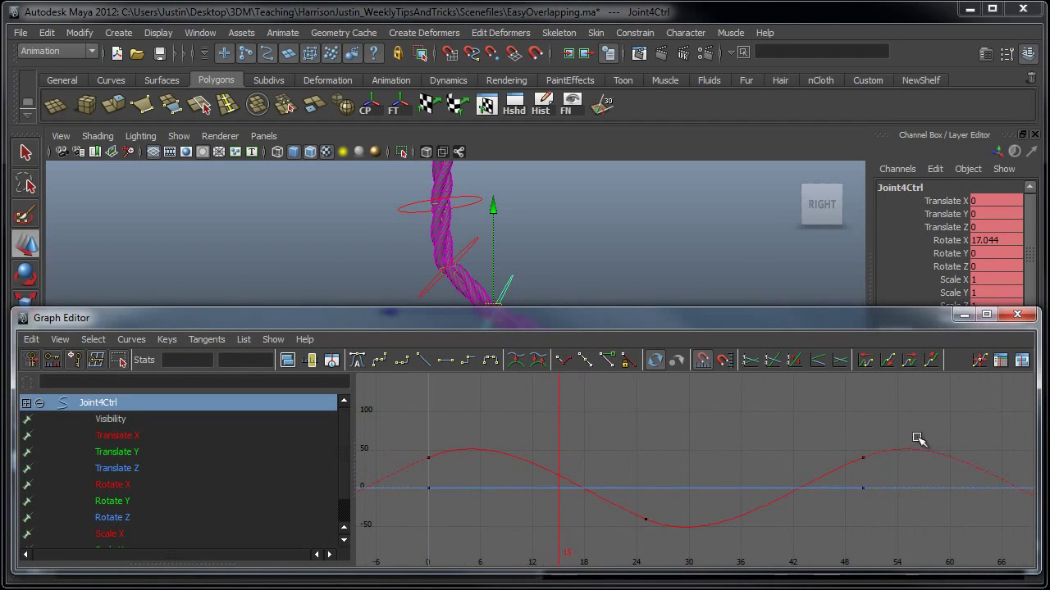
drag(920, 445, 401, 550)
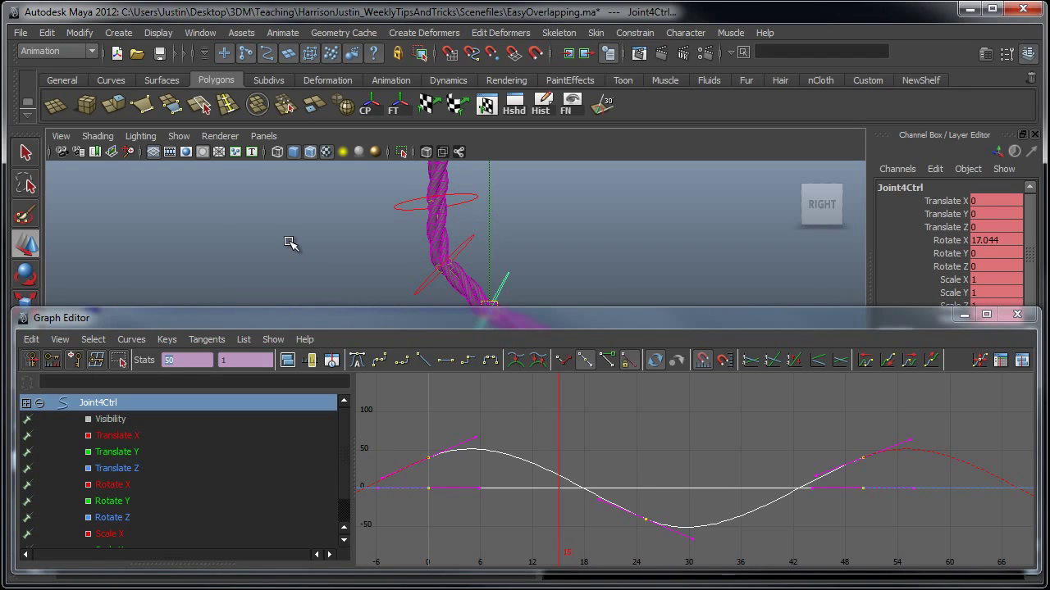
drag(216, 328, 216, 325)
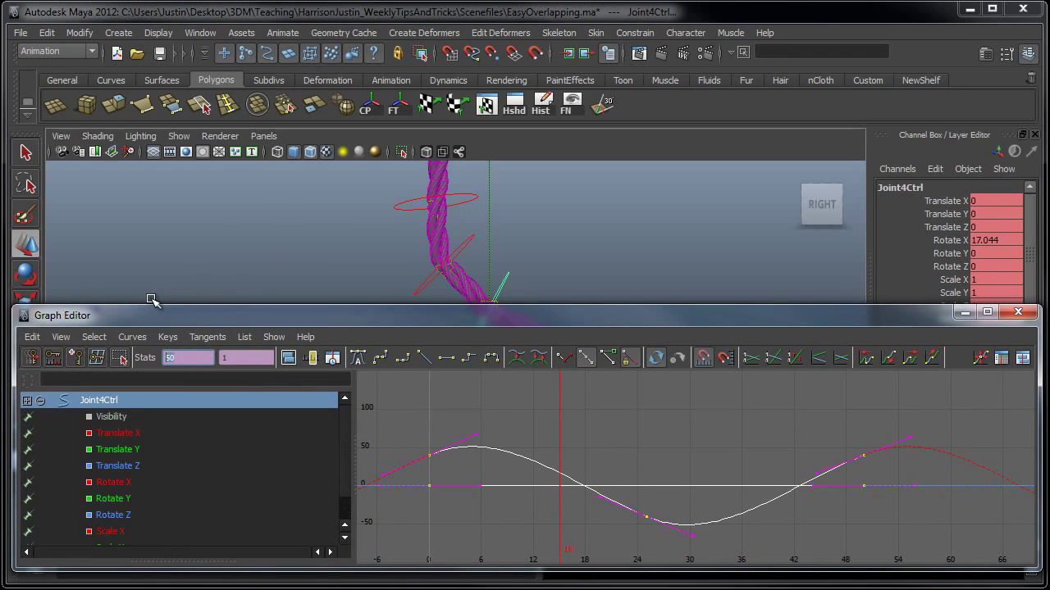
text(10)
key(Return)
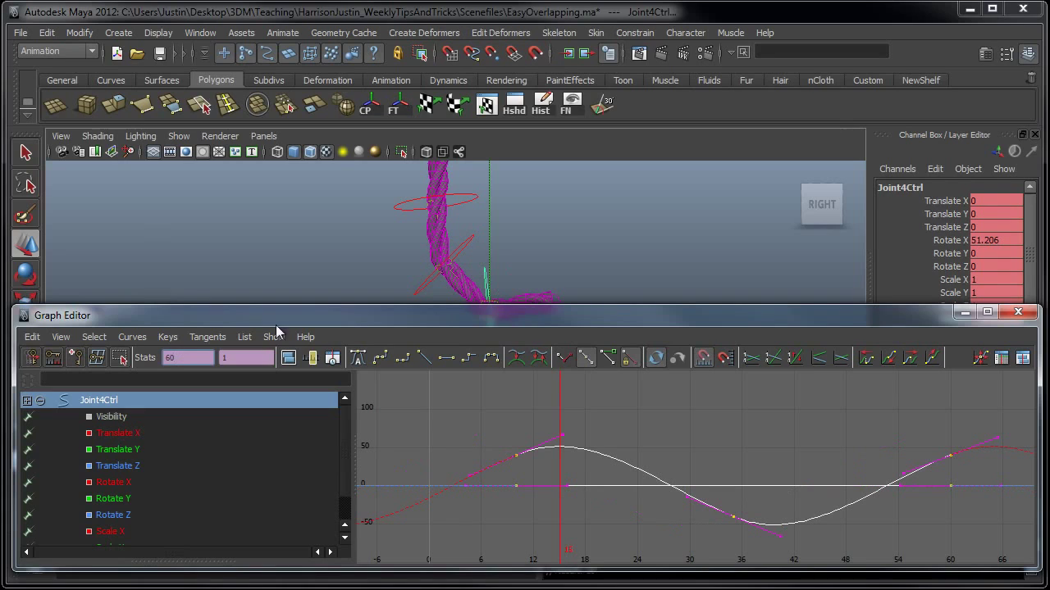
Play the animation from frame 0 and view the overlapping rope swing from several angles
drag(663, 318, 663, 589)
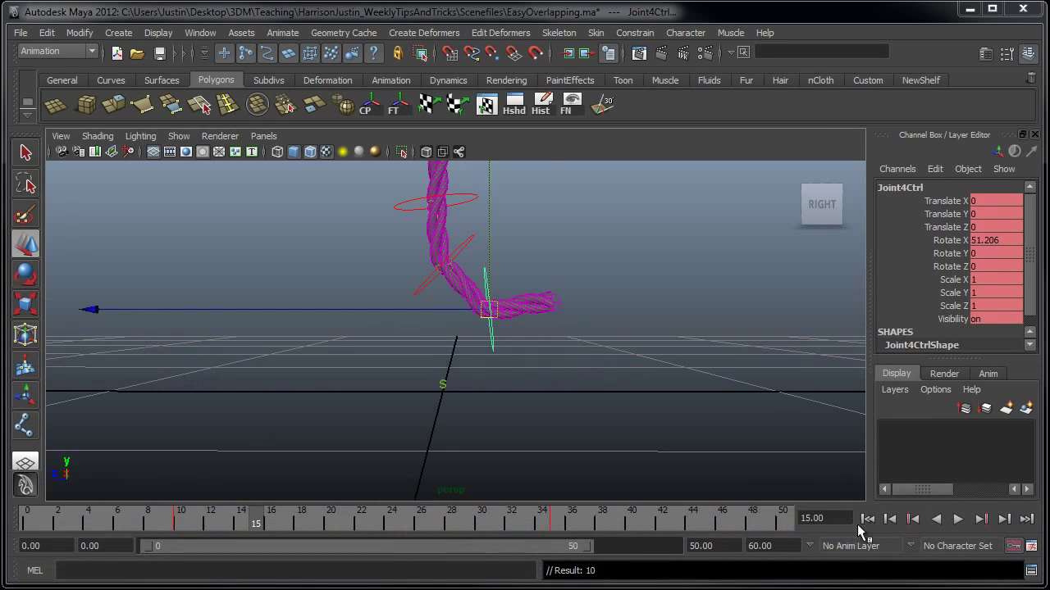
click(867, 519)
alt+drag(703, 375, 642, 428)
click(959, 519)
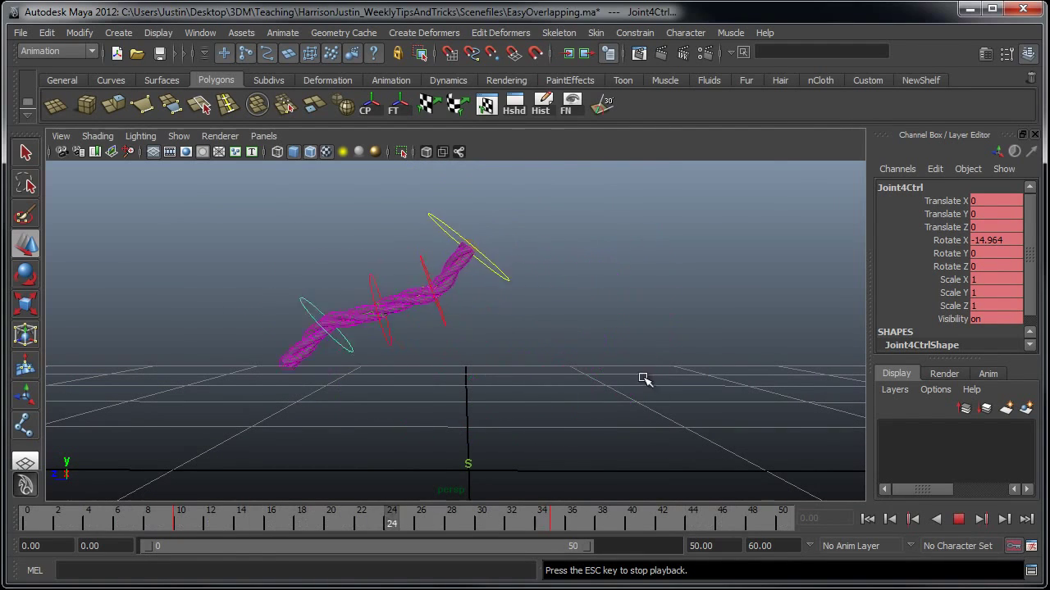
alt+drag(644, 379, 710, 406)
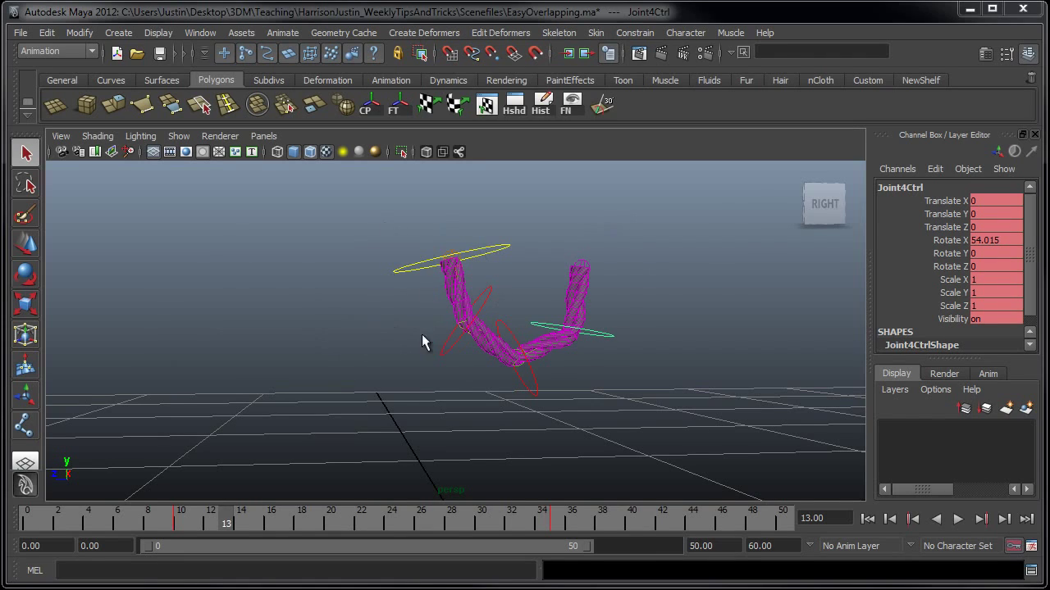
On the main control, key Translate Z at 5 on frame 20 and at -5 on frame 45
click(487, 255)
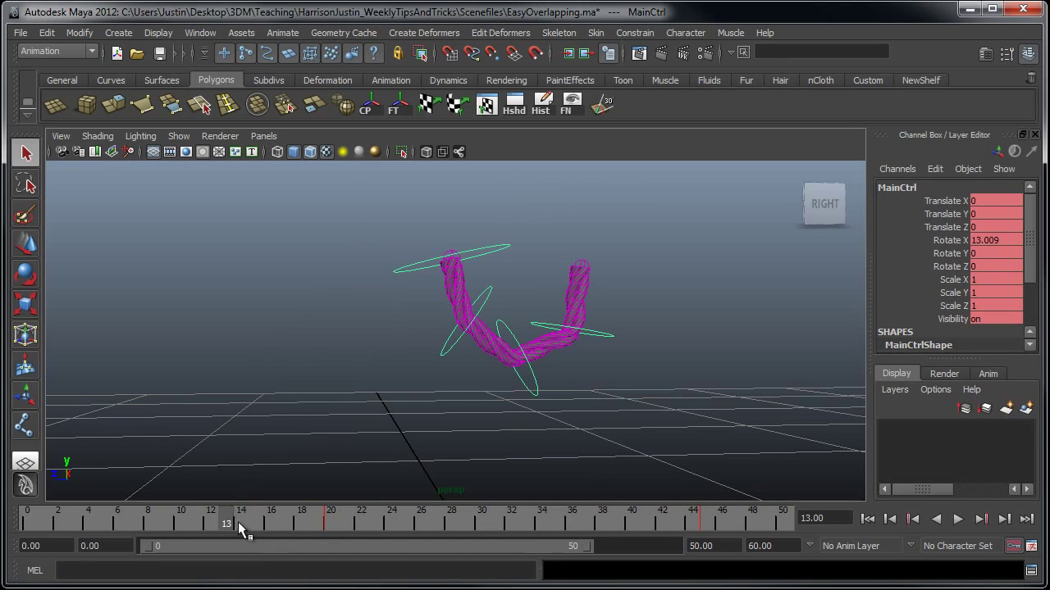
key(alt+v)
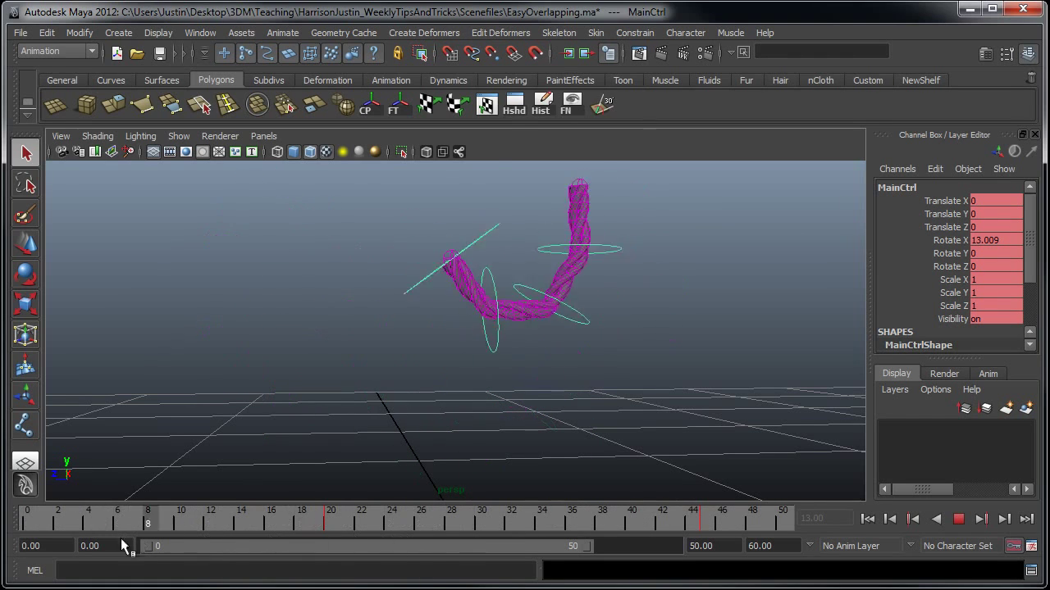
click(332, 523)
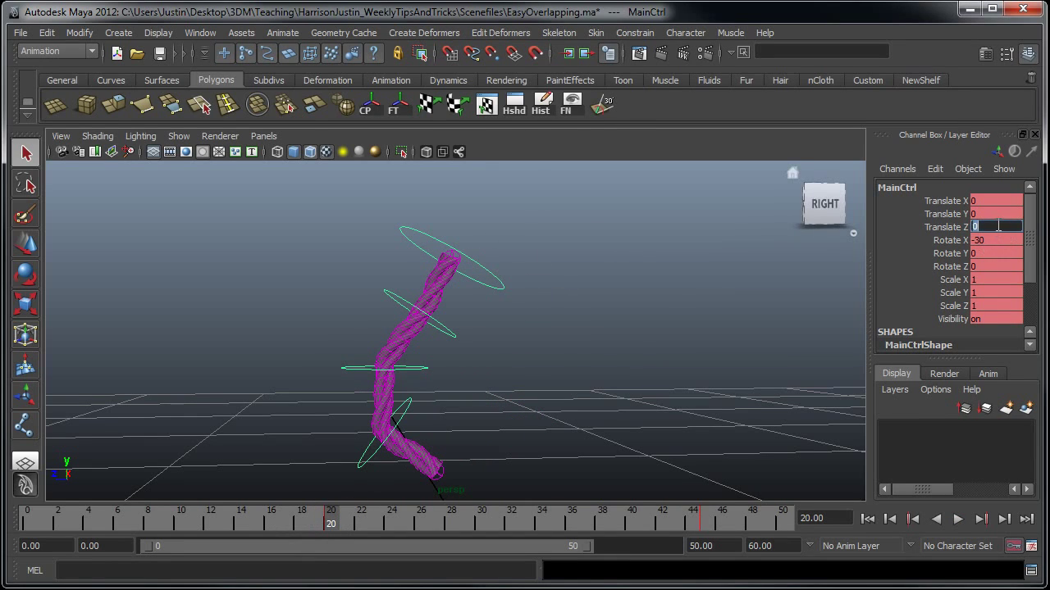
text(5)
key(Return)
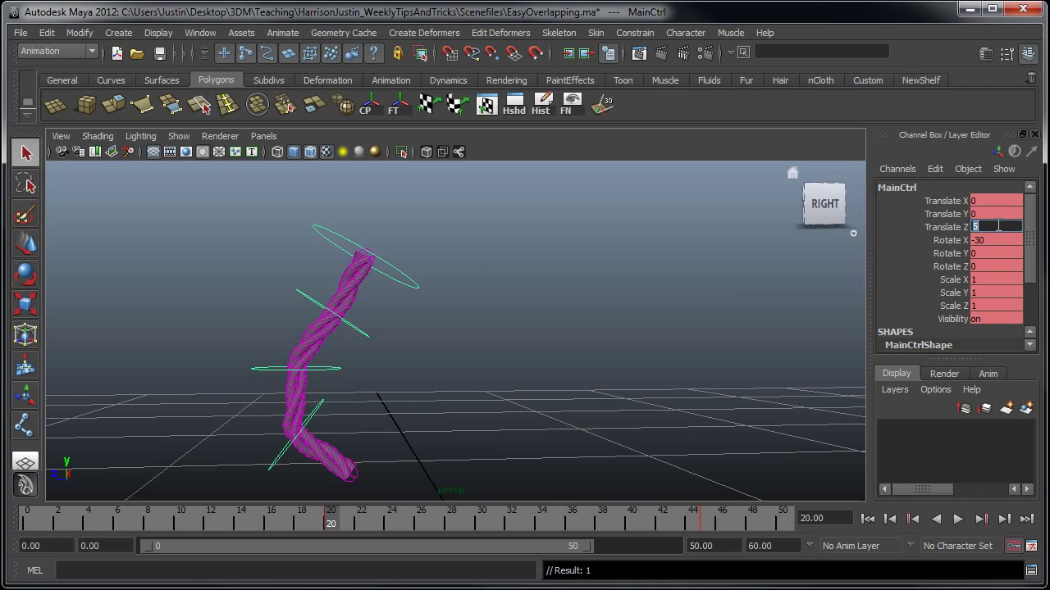
click(705, 525)
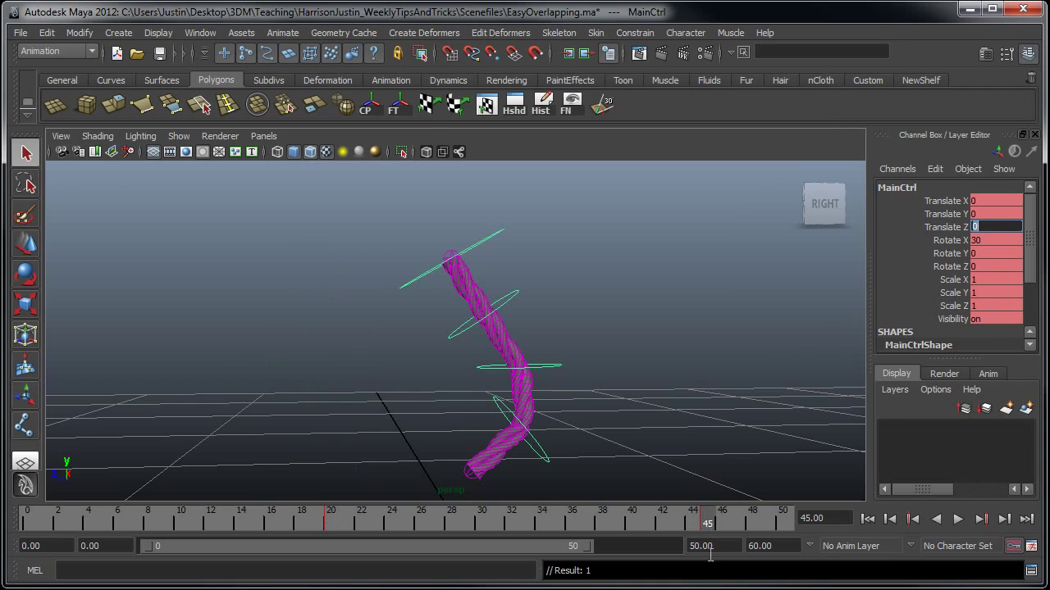
key(Return)
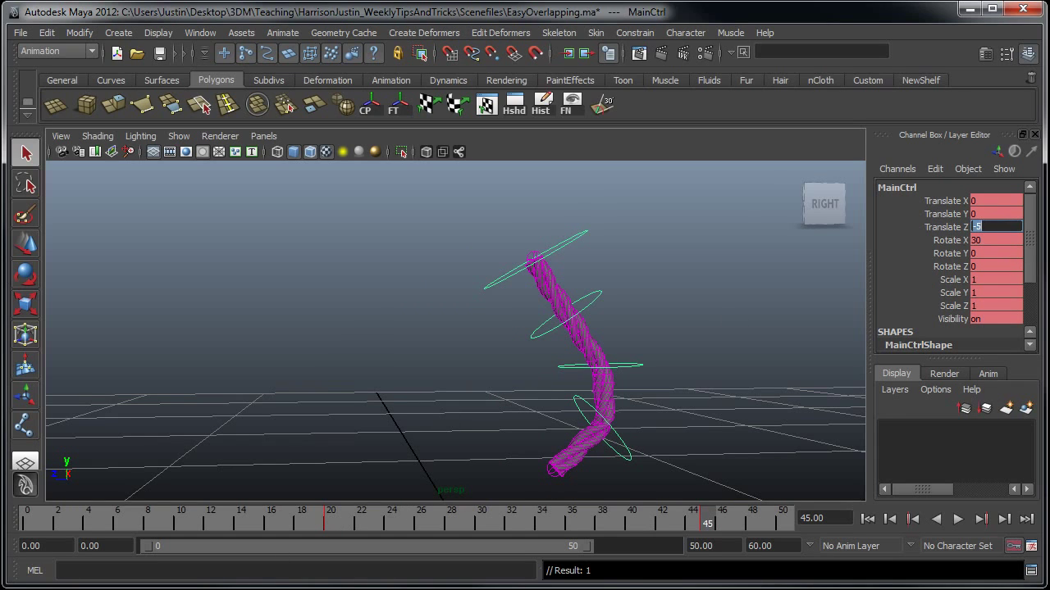
Cycle the main control's Translate Z curve with its frame -5 key at -5, and tilt that key's tangent downward for a smooth loop
drag(434, 589, 433, 269)
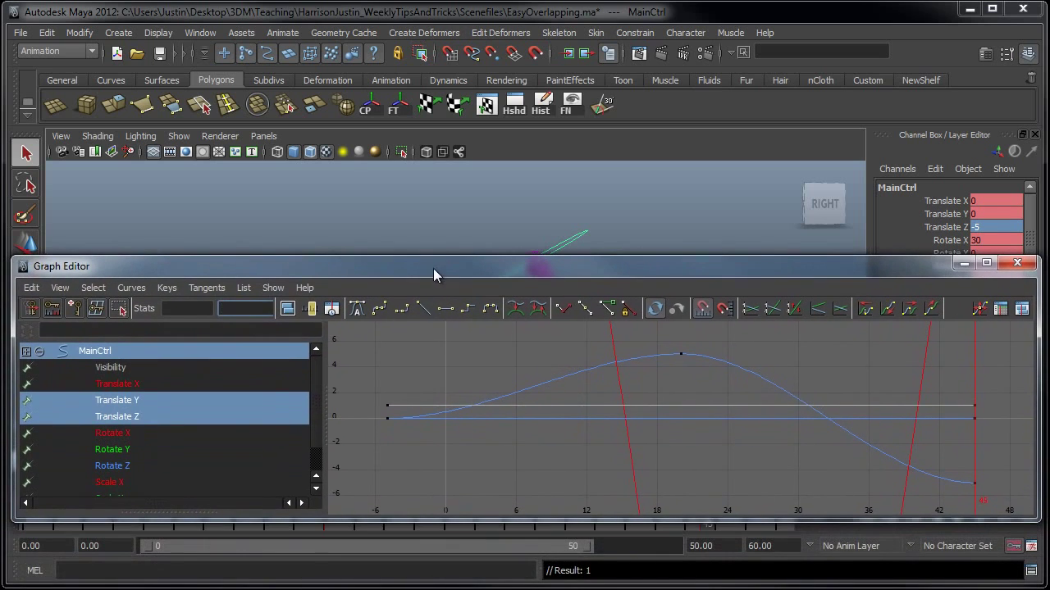
click(131, 421)
scroll(646, 388, down, 4)
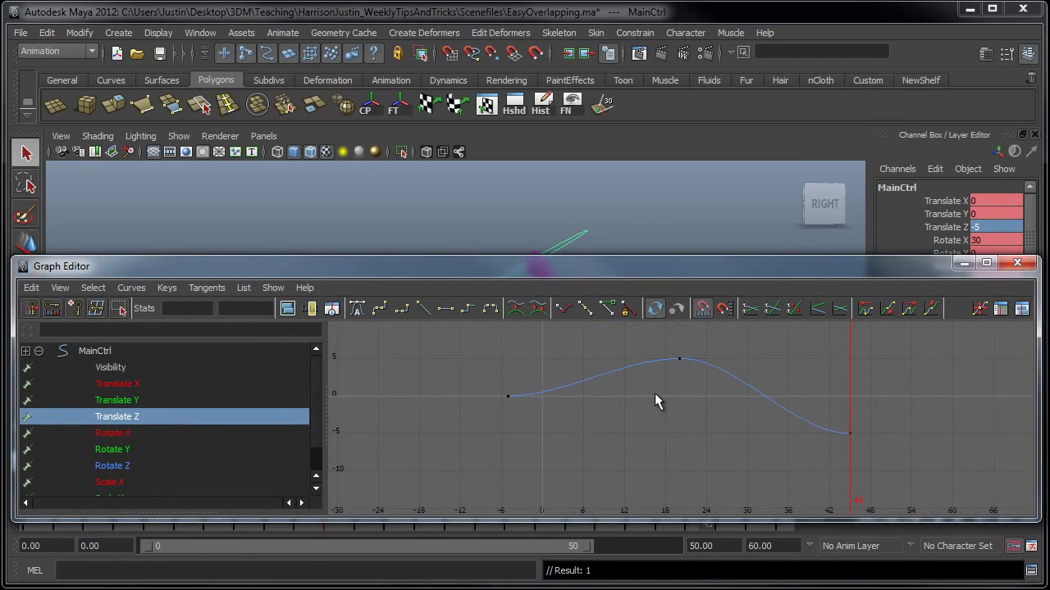
scroll(658, 407, up, 2)
drag(523, 368, 400, 455)
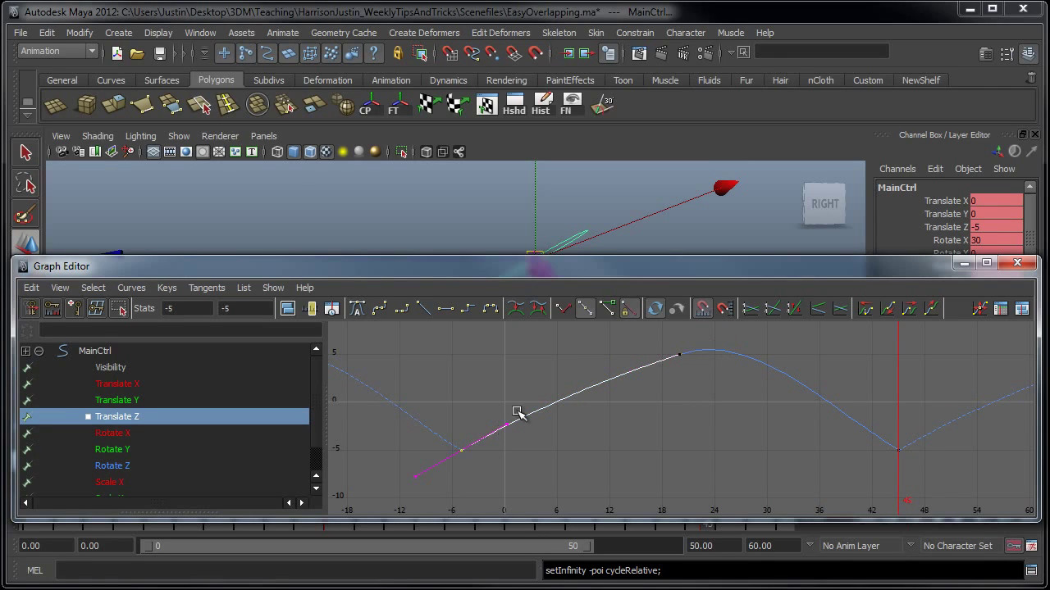
middle_drag(498, 439, 482, 485)
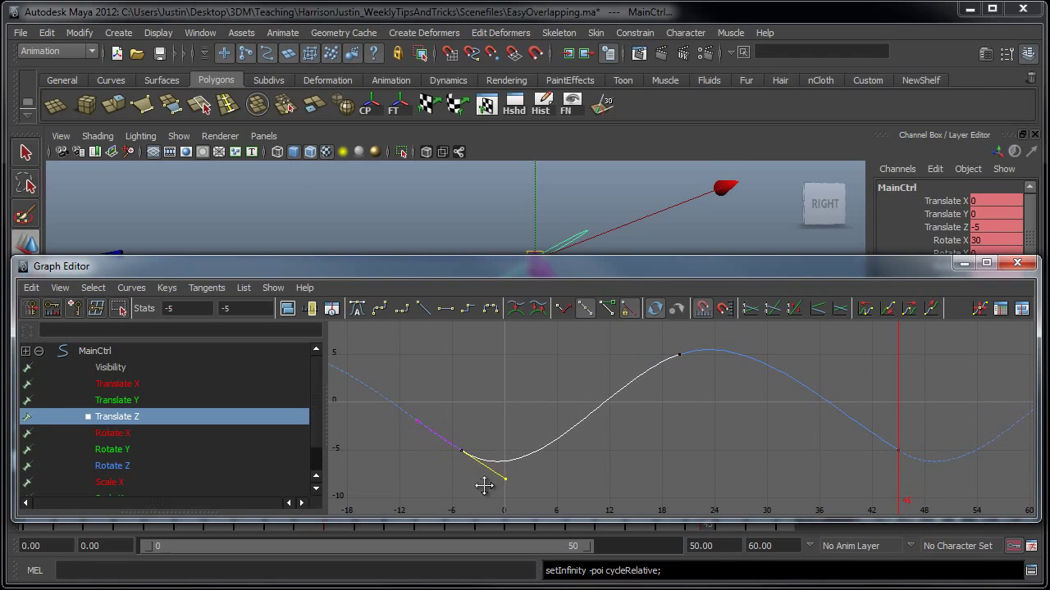
Play back the rope animation to check the side-to-side translation together with the overlapping swing
drag(866, 270, 884, 578)
click(958, 520)
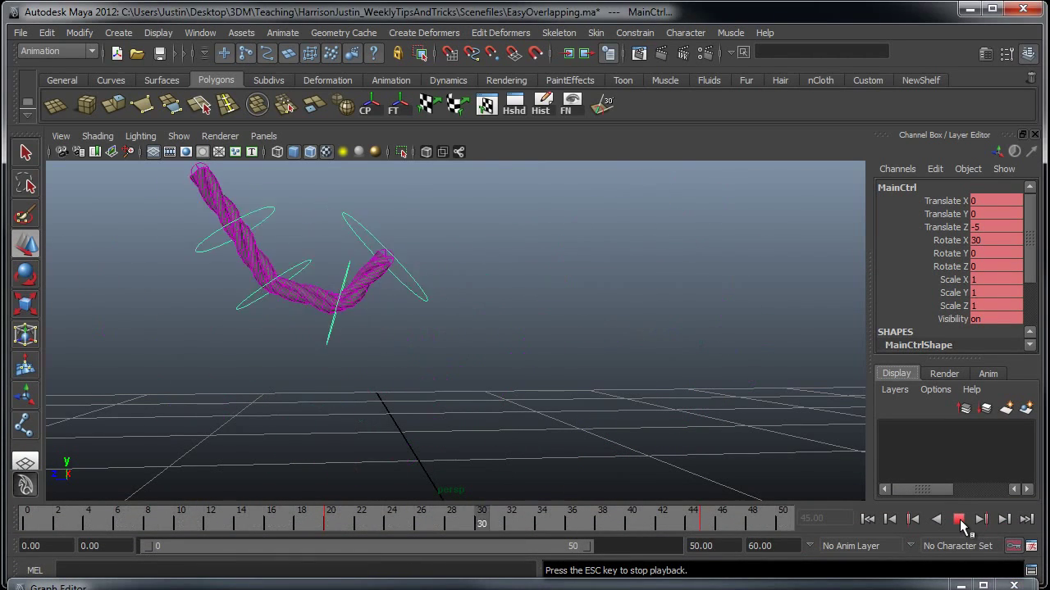
click(958, 520)
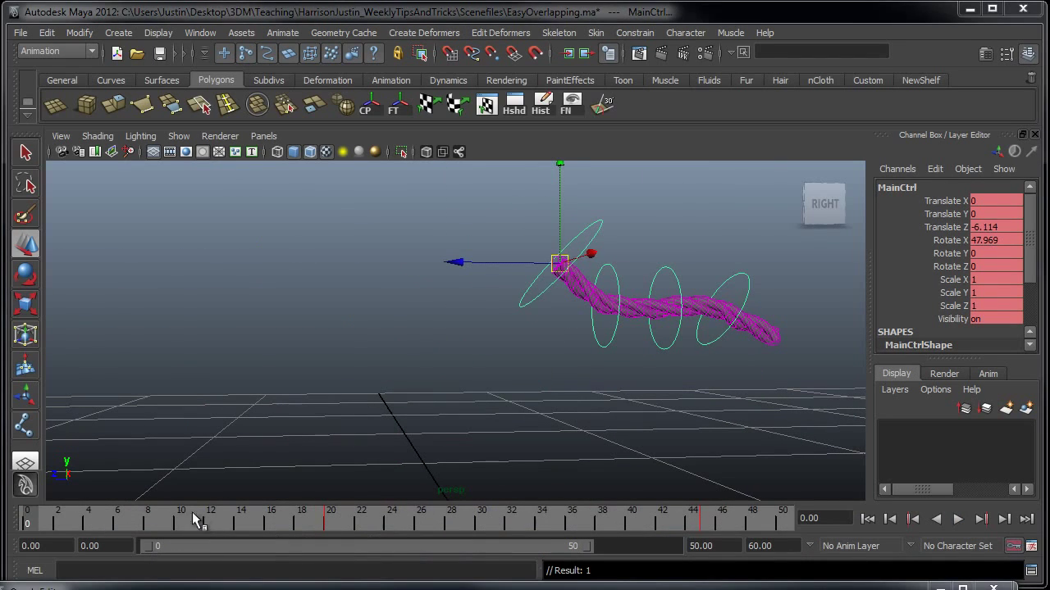
Play back the rope swing to review the main control's height at frame 20 and frame 45
key(alt+v)
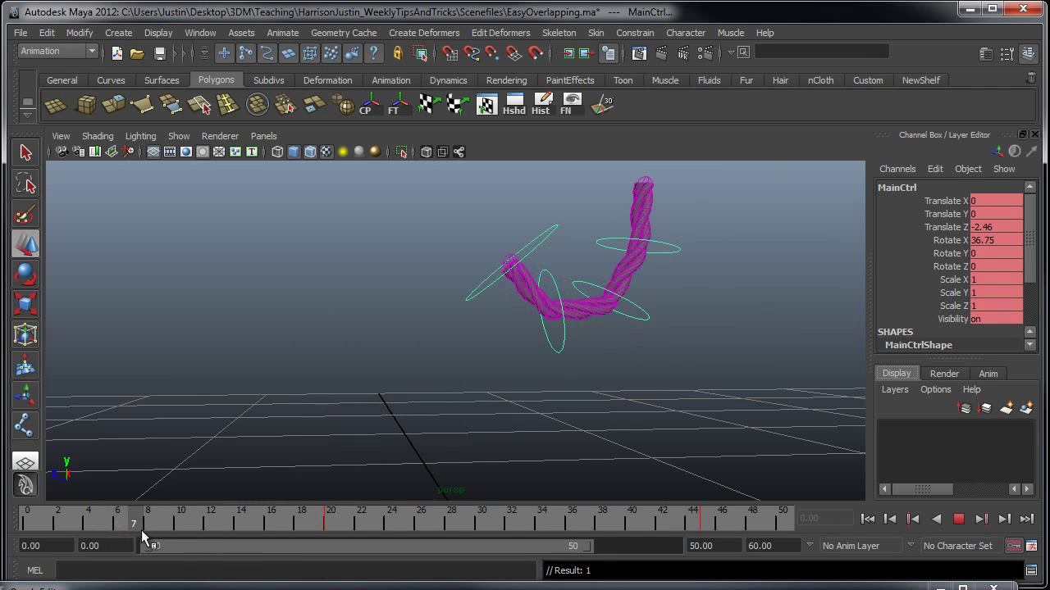
key(alt+v)
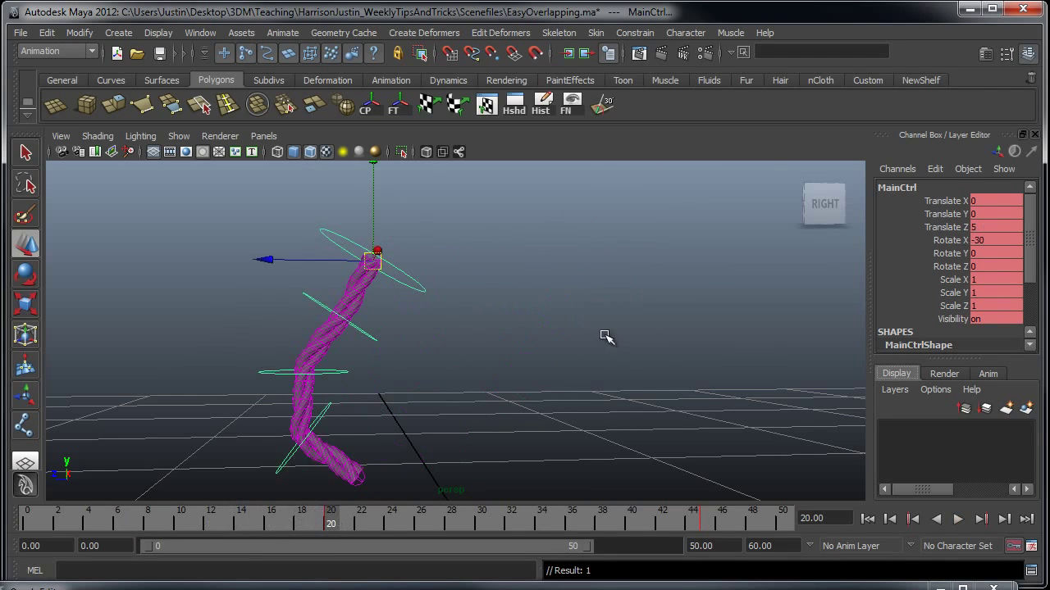
key(alt+v)
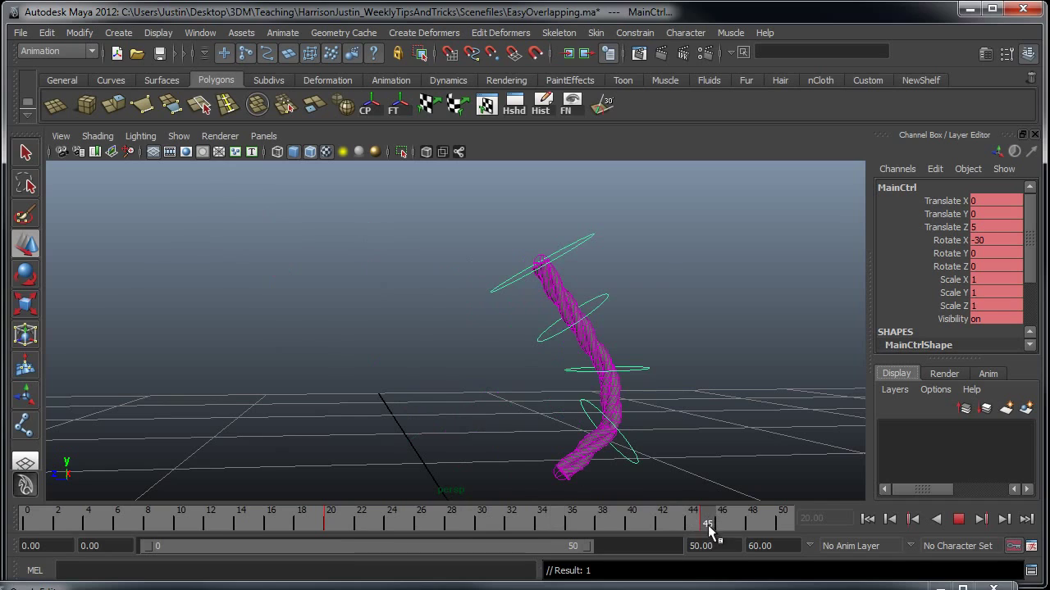
Key the main control's Translate Y at -1.5 on frame 20 and set its curve's keys at frames -5 and 45 to -1.5
click(333, 524)
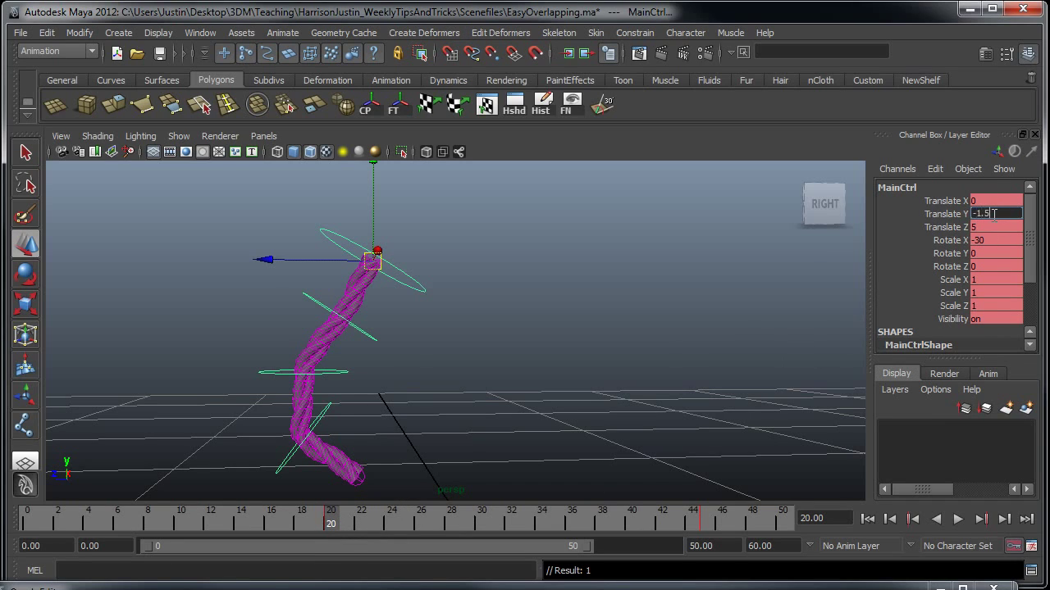
key(Return)
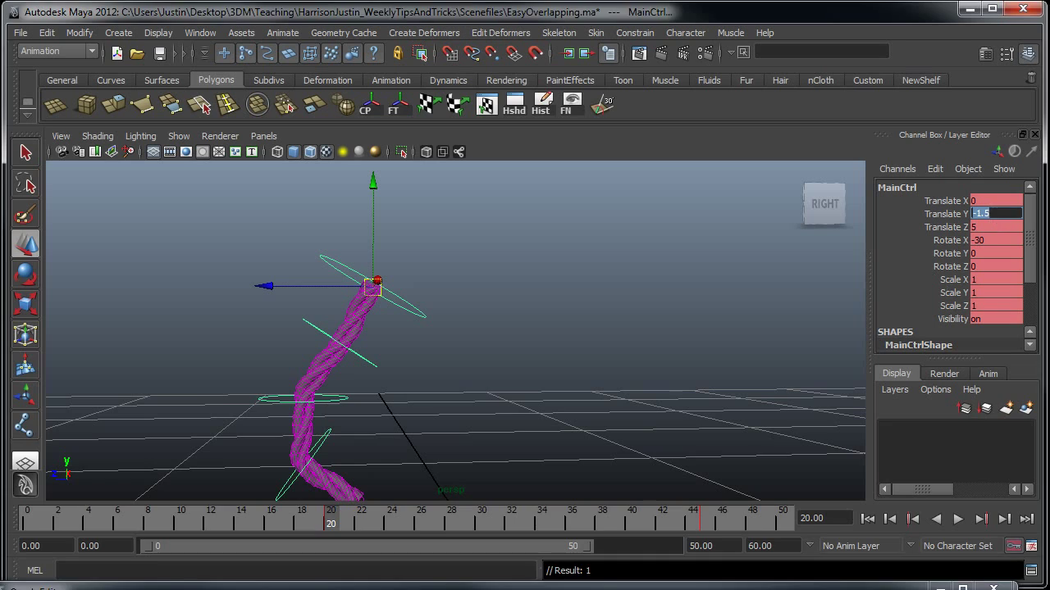
drag(548, 588, 565, 381)
click(883, 474)
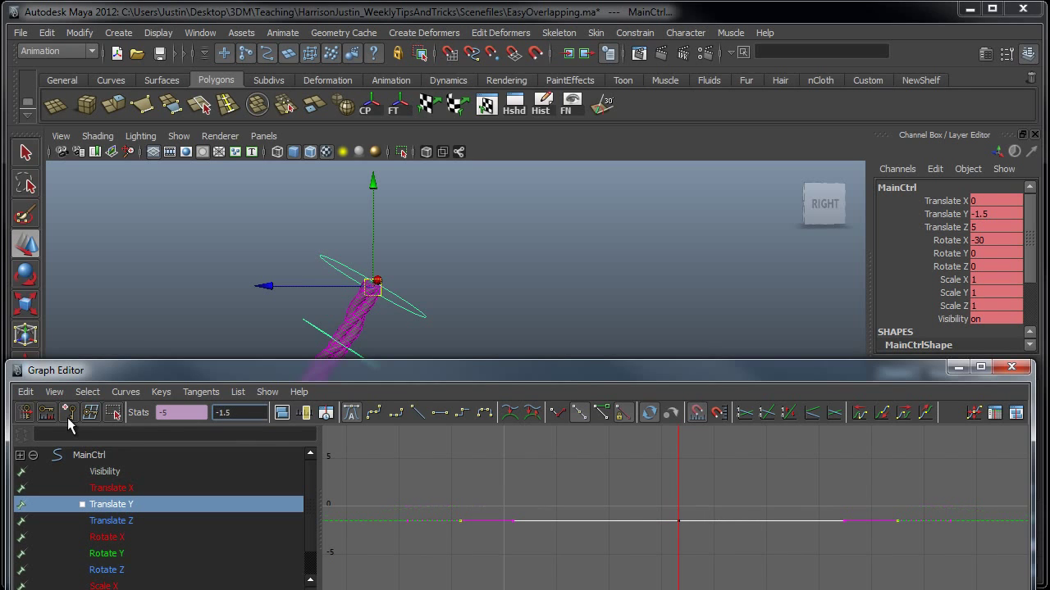
drag(459, 377, 449, 589)
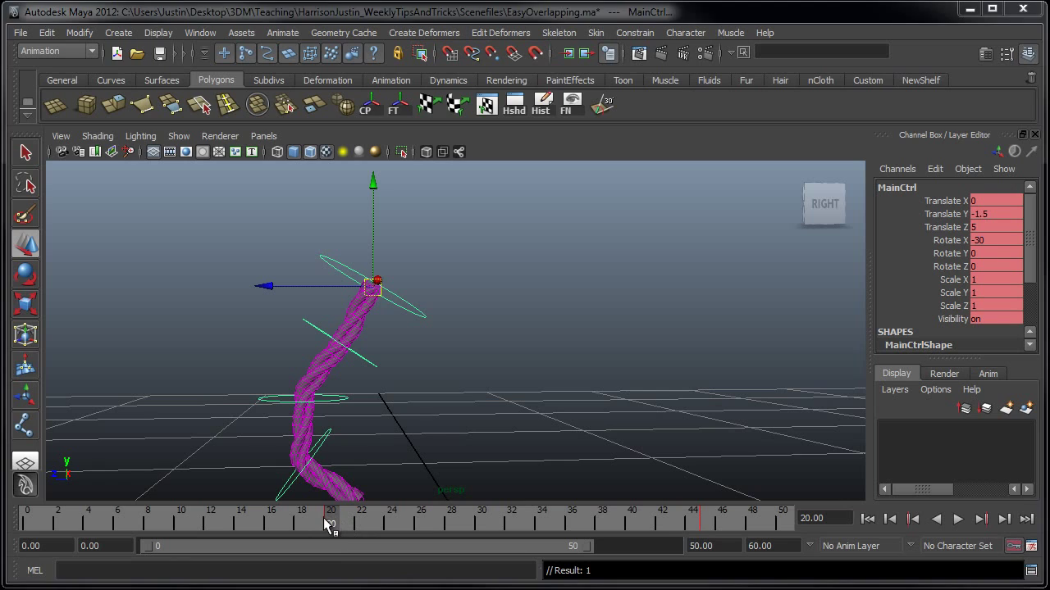
Key the main control's Translate Y at 0 on frame 33 and on frame 7
click(708, 525)
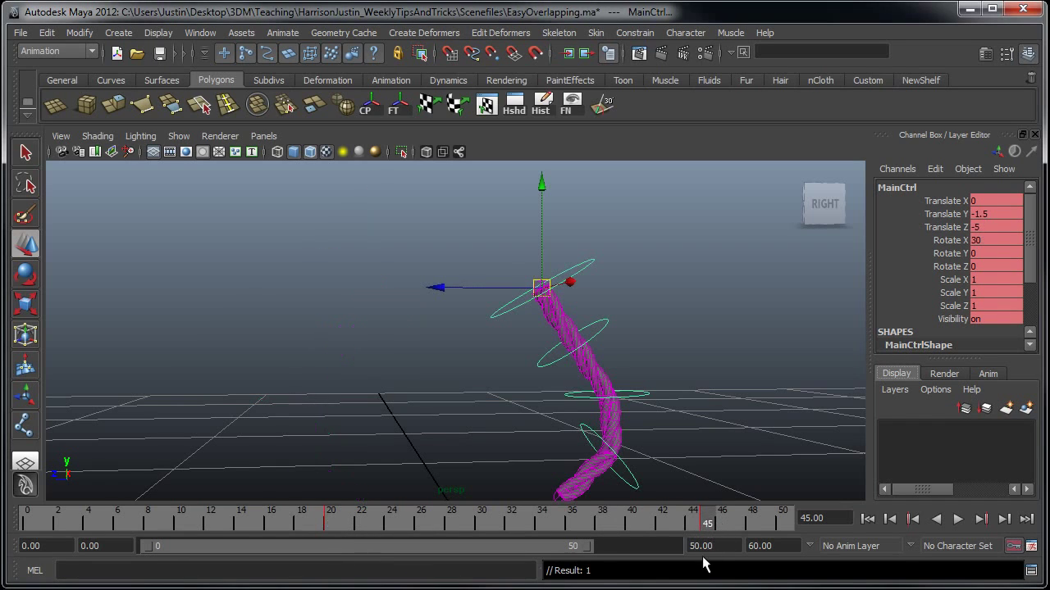
click(525, 525)
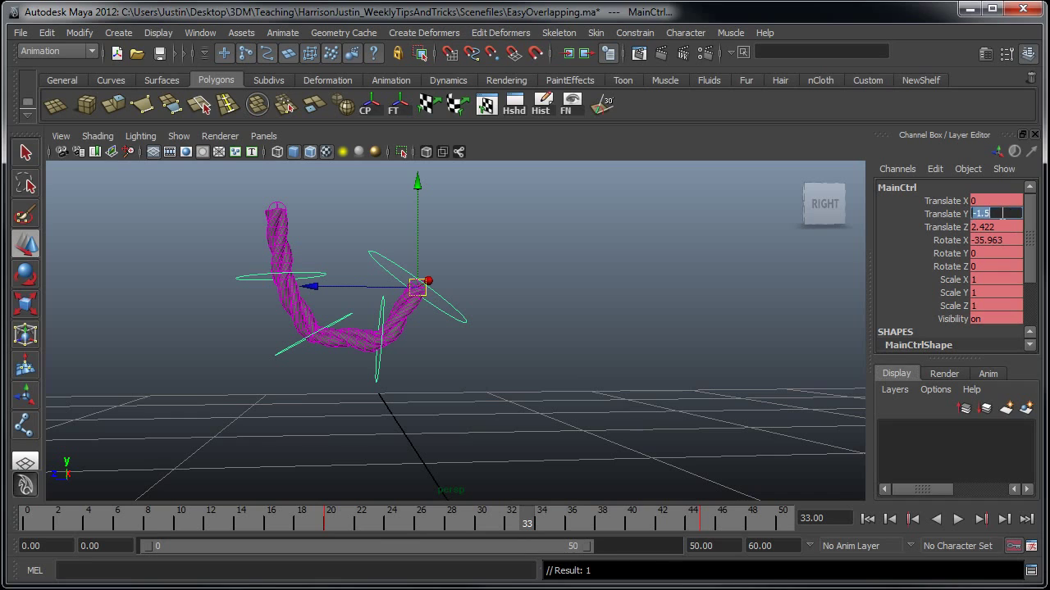
text(0)
key(Return)
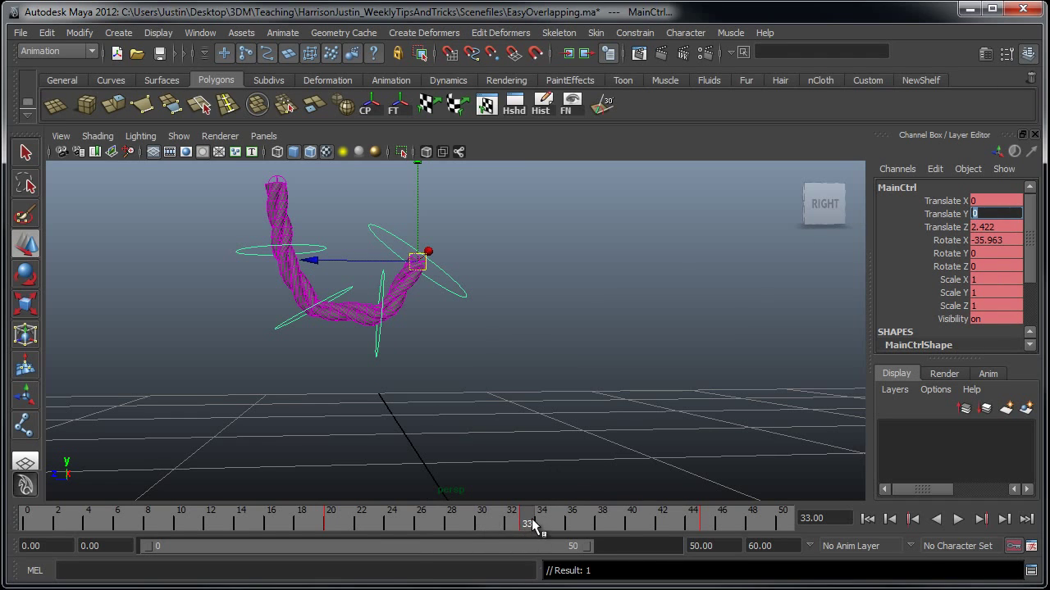
drag(532, 526, 141, 529)
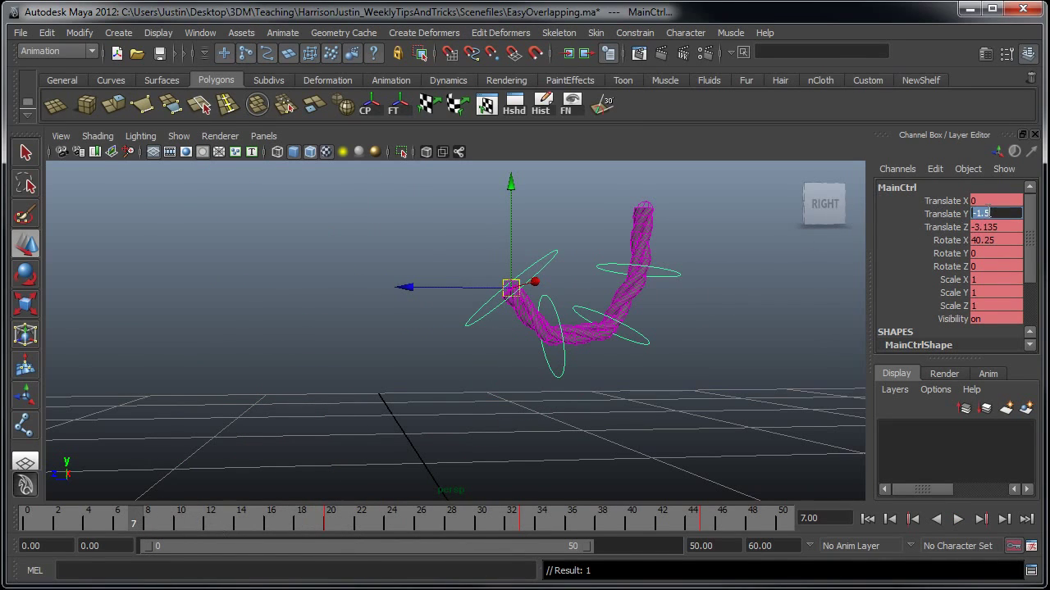
text(0)
key(Return)
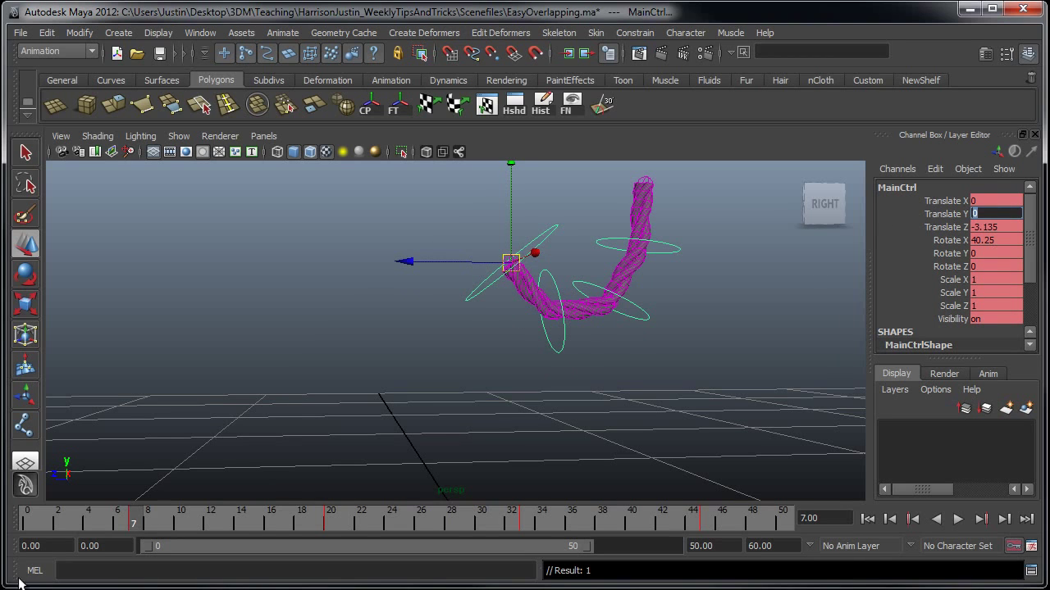
Play the animation briefly, return to frame 0 and examine the main control's cycled Translate Y curve in the Graph Editor
key(alt+v)
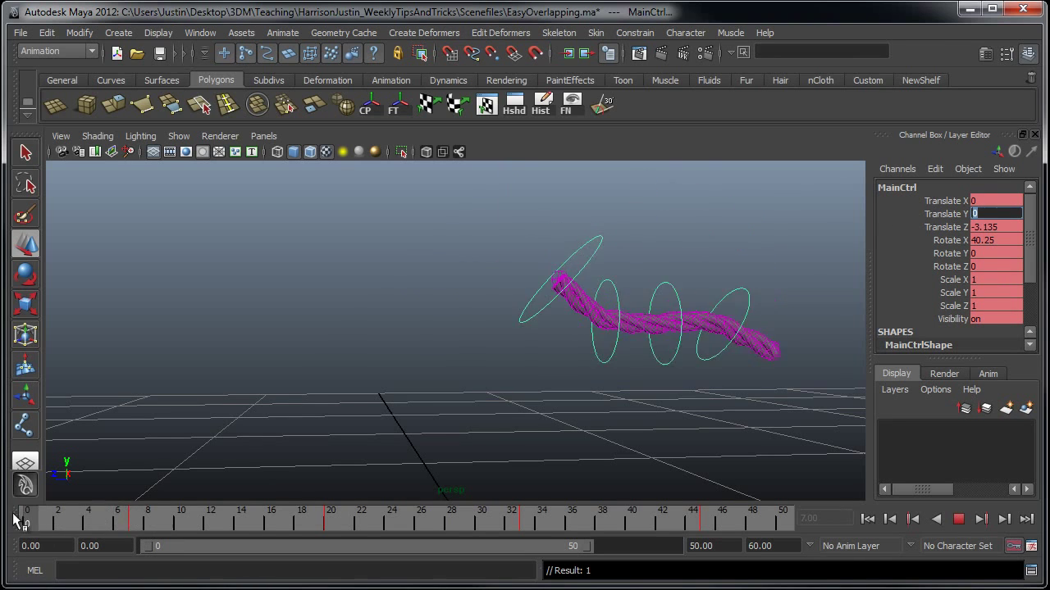
key(alt+shift+v)
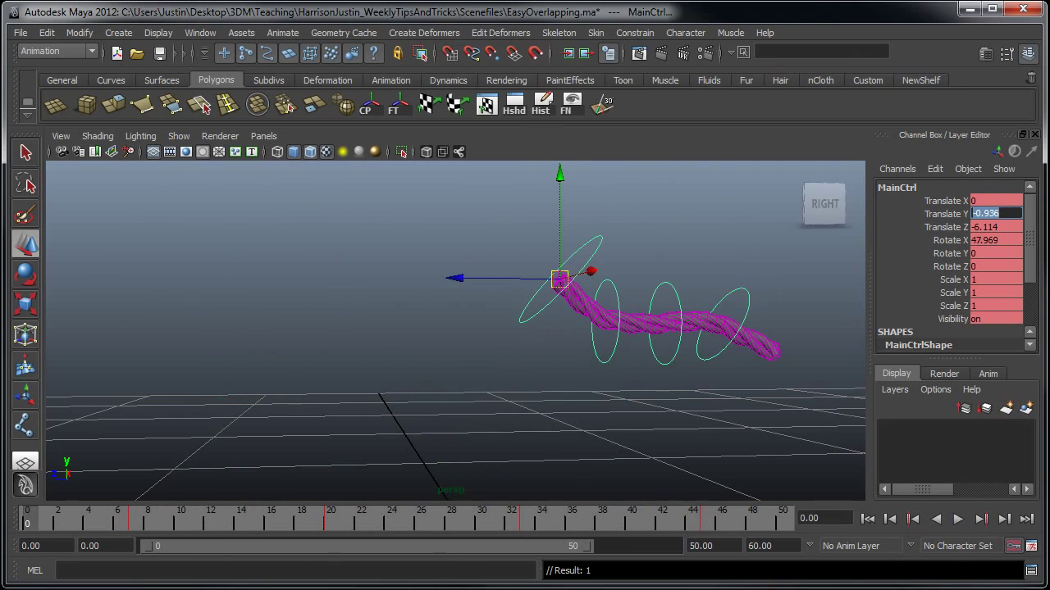
key(alt+Tab)
drag(320, 330, 321, 314)
alt+right_drag(637, 464, 613, 438)
alt+shift+right_drag(619, 479, 621, 415)
alt+middle_drag(621, 487, 618, 485)
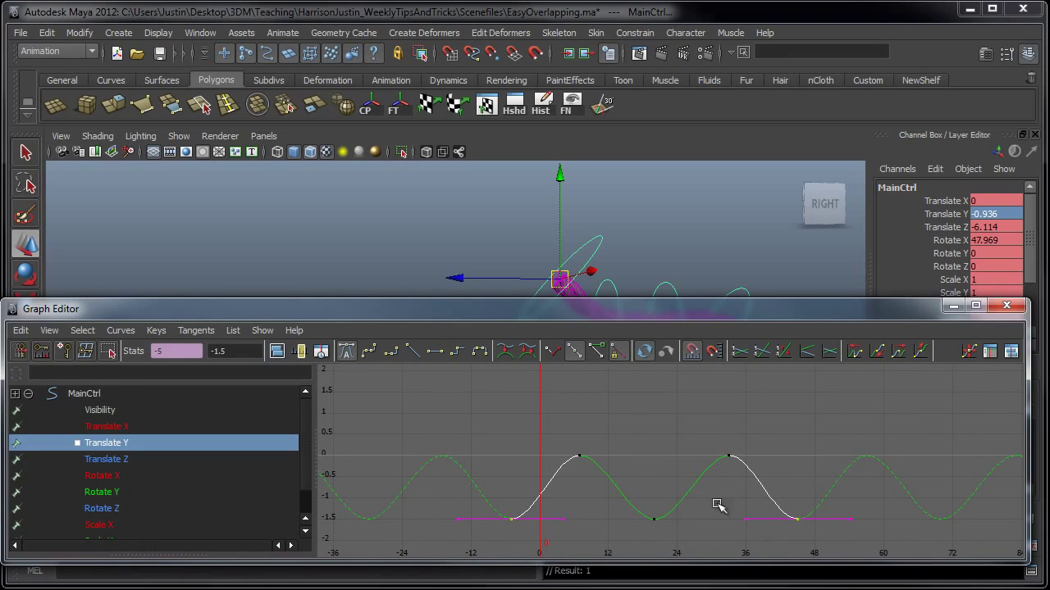
Put the Graph Editor away, play the loop from frame 0 and view the rope's combined motion from another angle
click(953, 307)
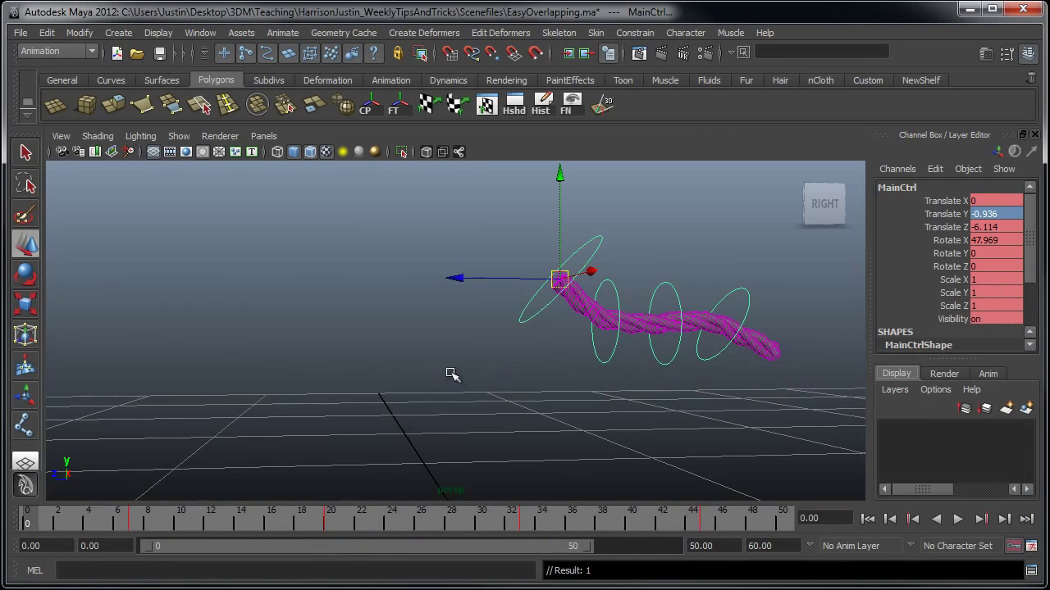
click(958, 520)
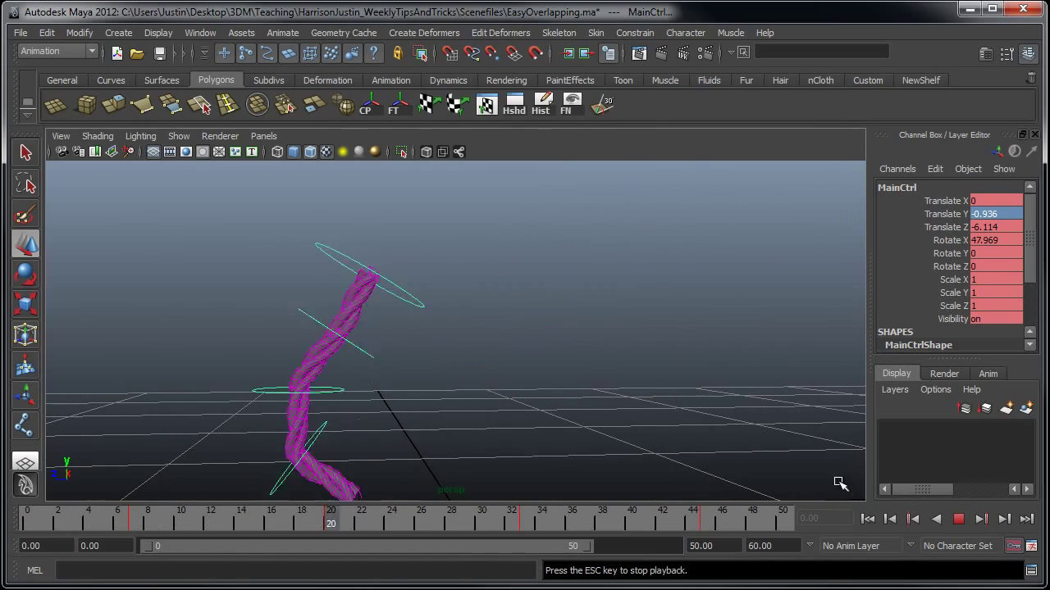
alt+drag(631, 323, 522, 331)
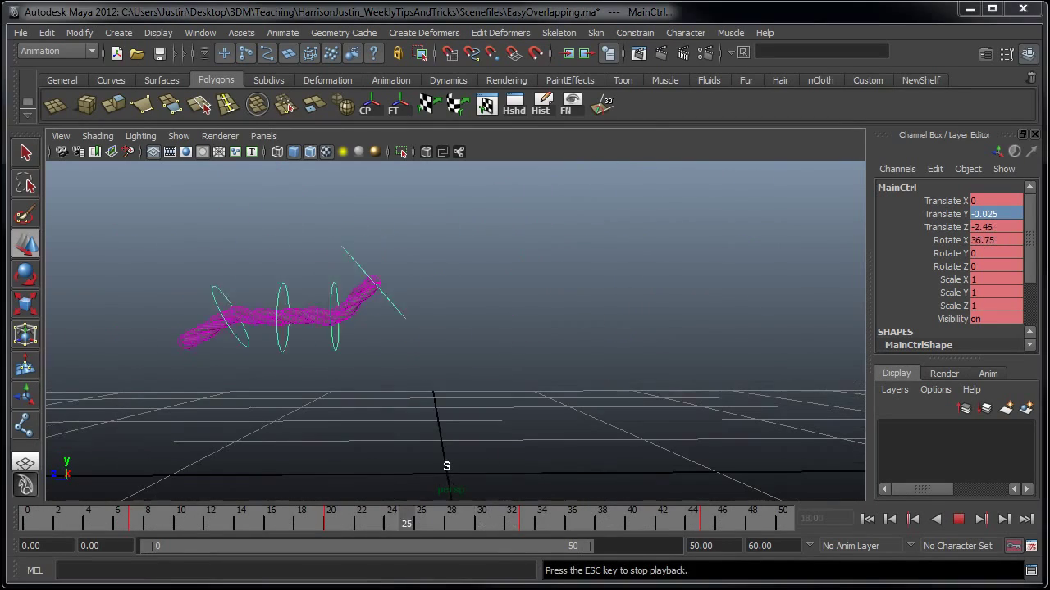